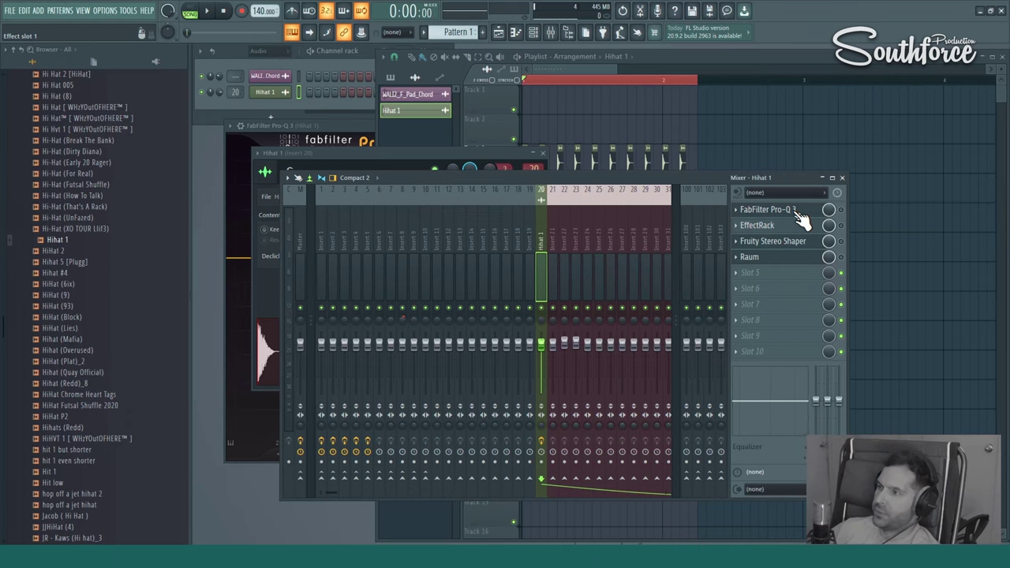
# Open FabFilter Pro-Q 3 on the Hihat 1 mixer track and add a low-cut band at the low end.
pyautogui.click(803, 211)
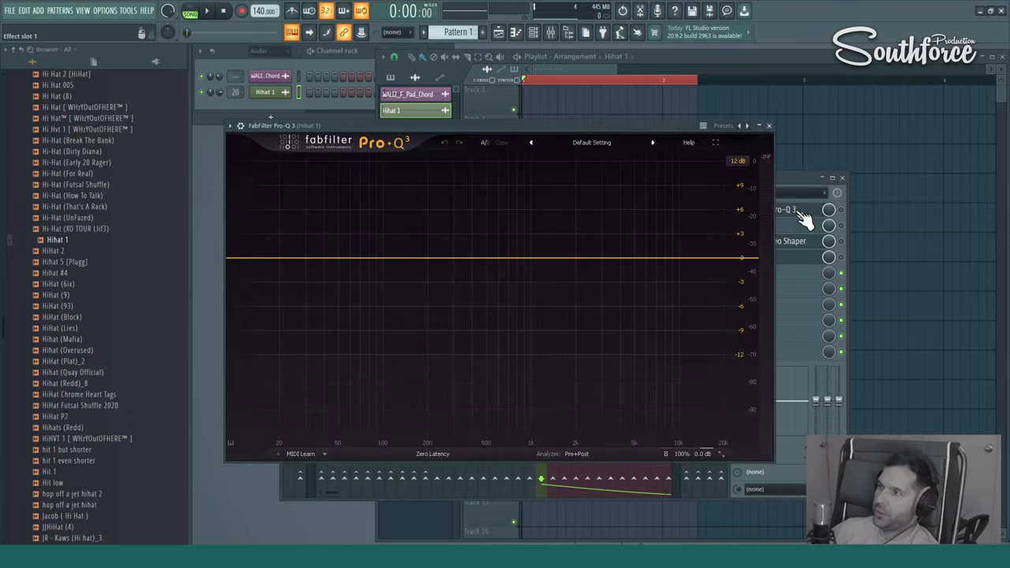
pyautogui.click(688, 181)
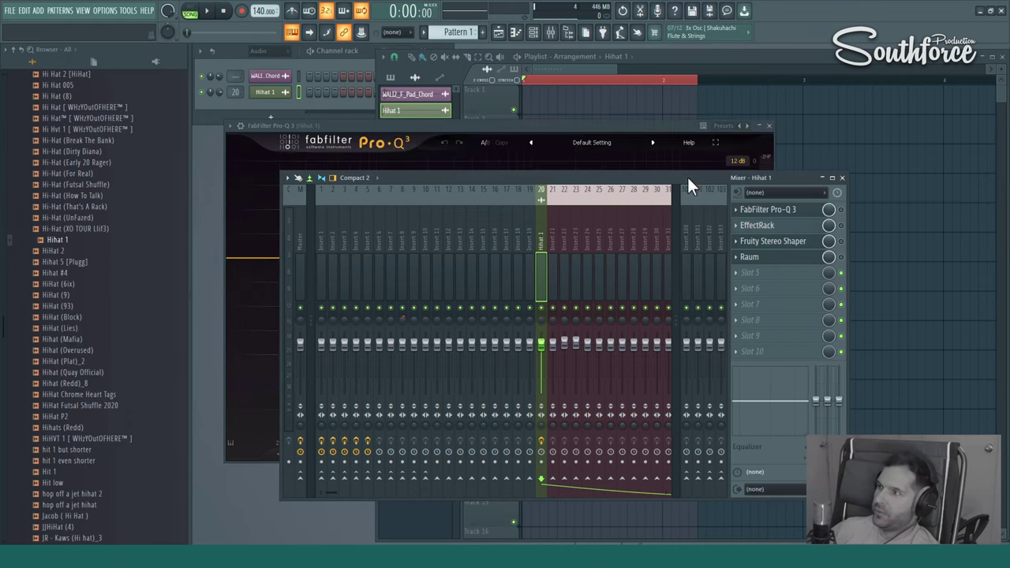
pyautogui.click(570, 124)
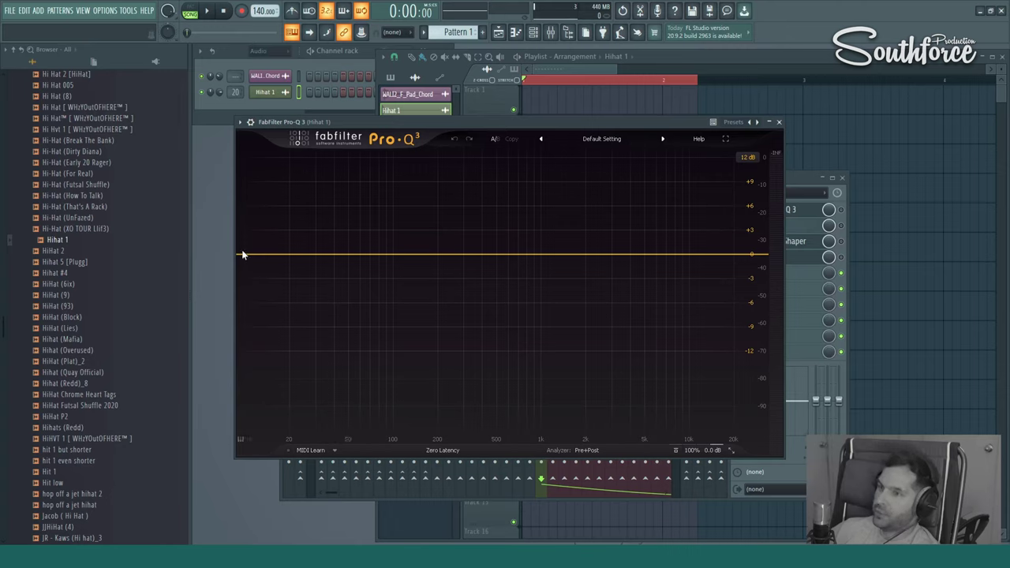
pyautogui.moveTo(241, 256); pyautogui.dragTo(328, 271)
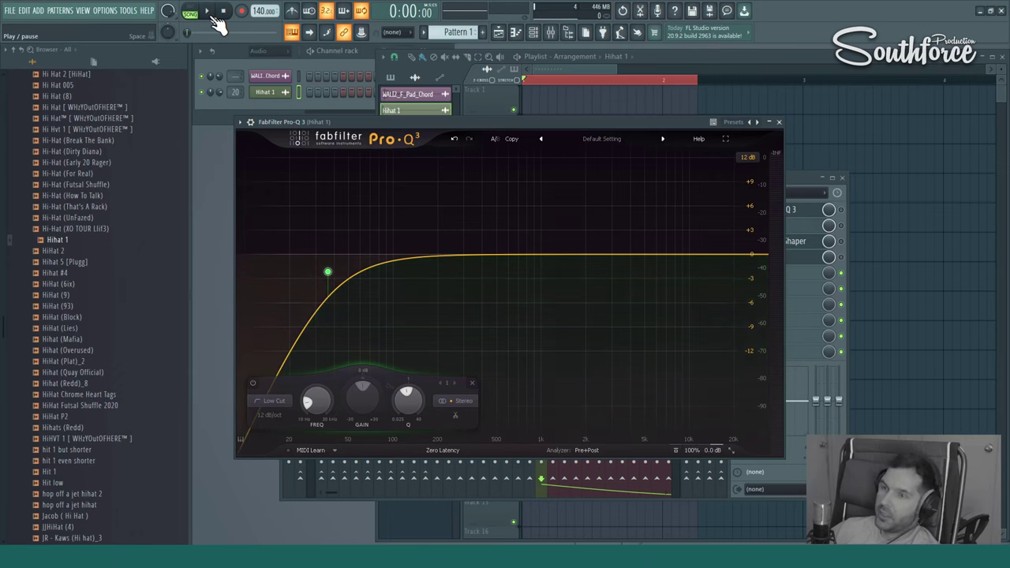
# Play the arrangement with Pro-Q 3 enabled on Hihat 1 and raise the low-cut band to about 2 kHz.
pyautogui.click(214, 14)
pyautogui.click(840, 211)
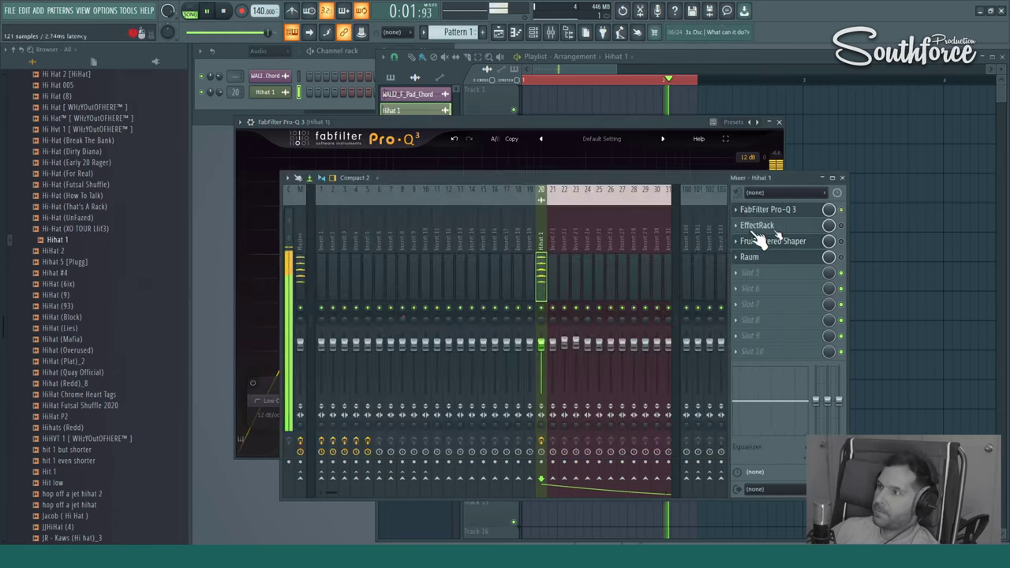
pyautogui.click(369, 121)
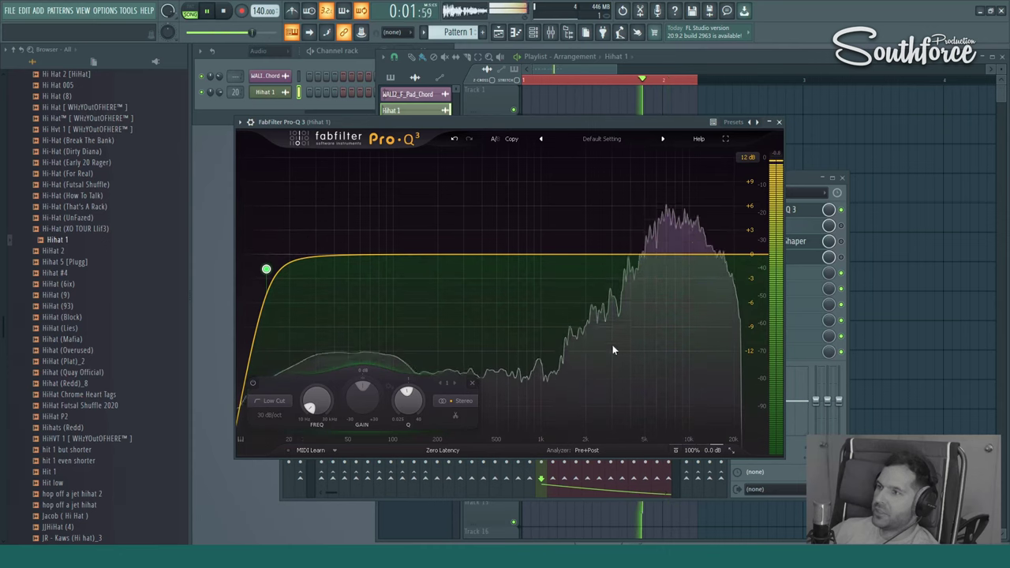
pyautogui.moveTo(266, 269); pyautogui.dragTo(589, 285)
# Add a high-cut band with a 36 dB/oct slope at about 27196 Hz and Q 0.793, and close the equalizer.
pyautogui.click(755, 255)
pyautogui.scroll(4, 755, 256)
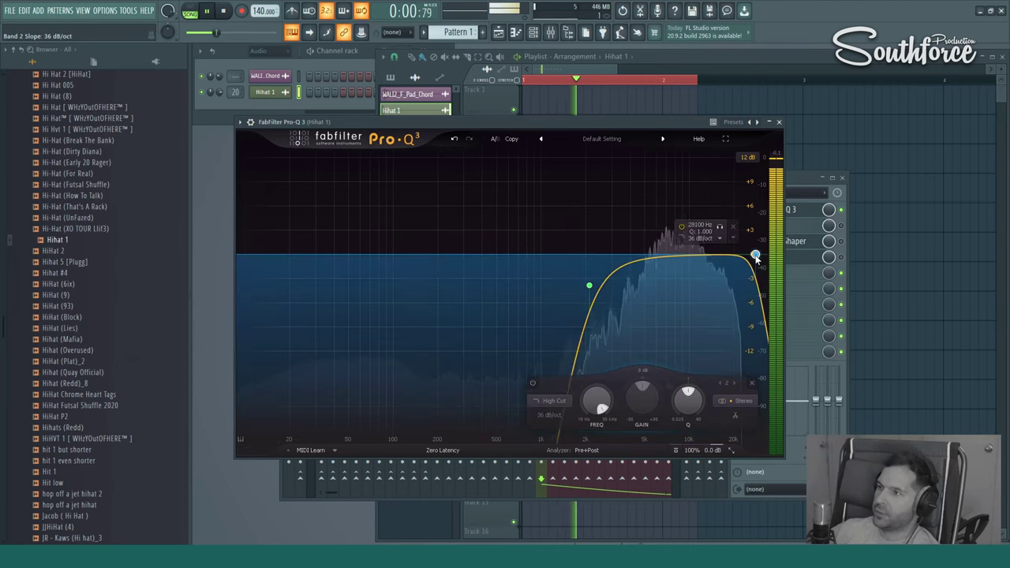
pyautogui.moveTo(755, 257)
pyautogui.mouseDown()
pyautogui.moveTo(725, 263)
pyautogui.moveTo(746, 266)
pyautogui.mouseUp()
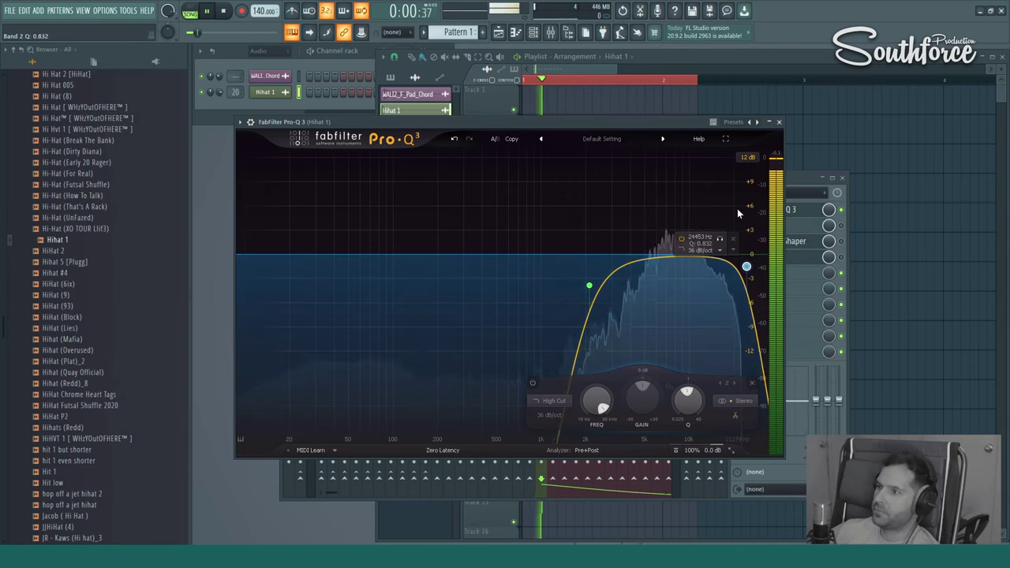
pyautogui.moveTo(746, 266); pyautogui.dragTo(754, 269)
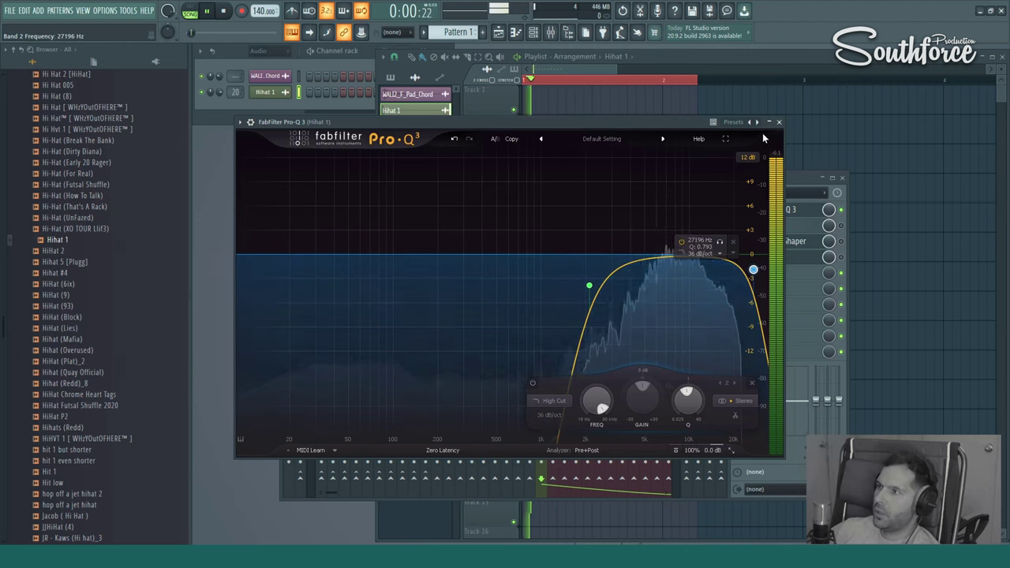
pyautogui.click(779, 121)
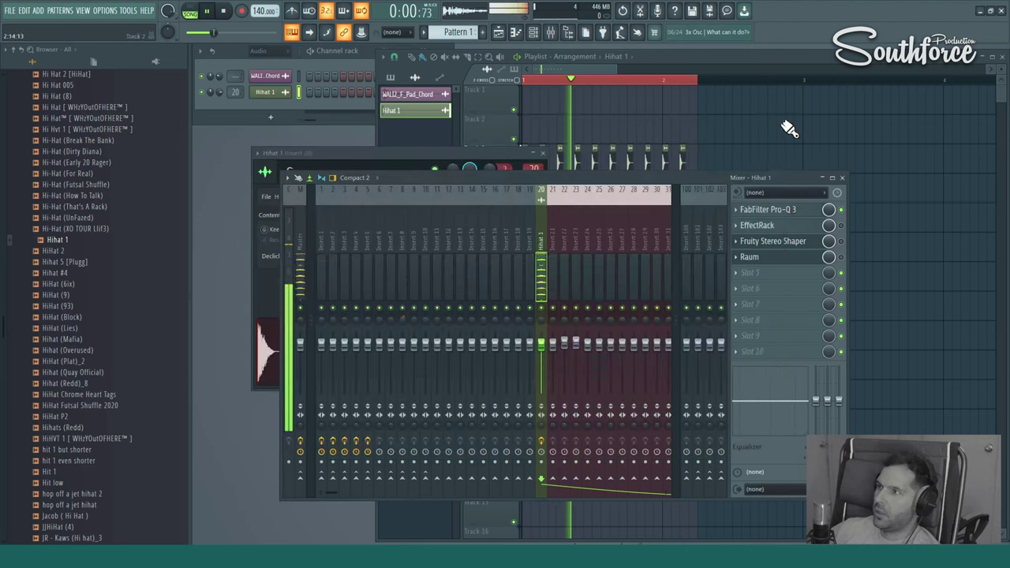
# Open the EffectRack containing PanMan on the Hihat 1 mixer track, enable it, and reposition its window over the mixer.
pyautogui.click(807, 227)
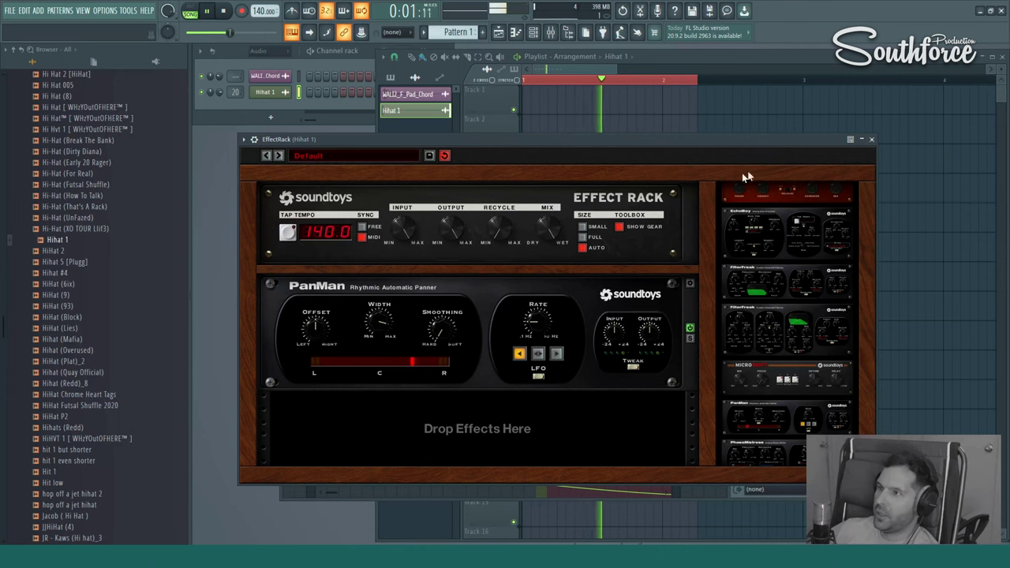
pyautogui.moveTo(770, 139); pyautogui.dragTo(753, 169)
pyautogui.click(550, 31)
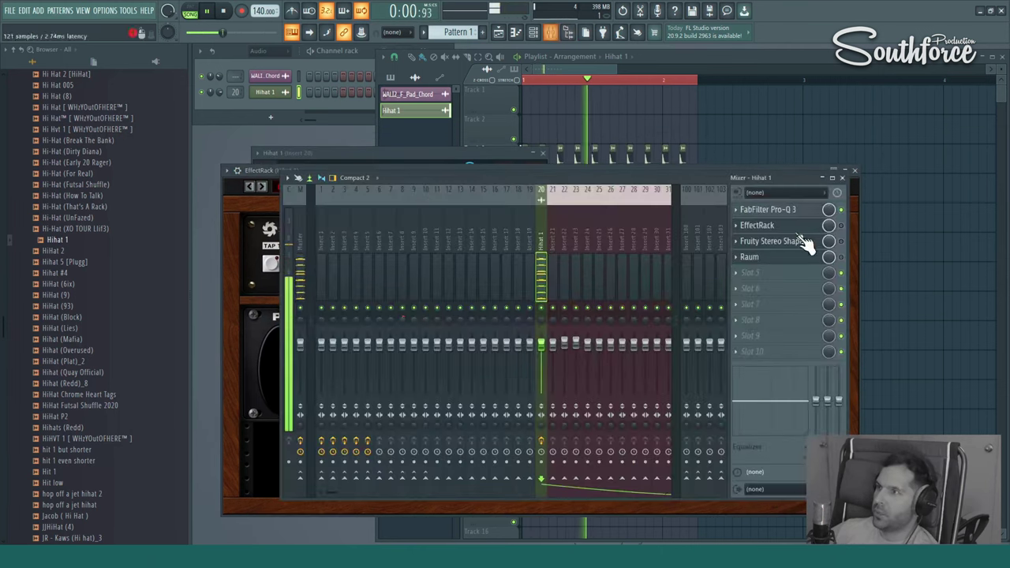
pyautogui.click(369, 165)
pyautogui.moveTo(369, 169); pyautogui.dragTo(430, 127)
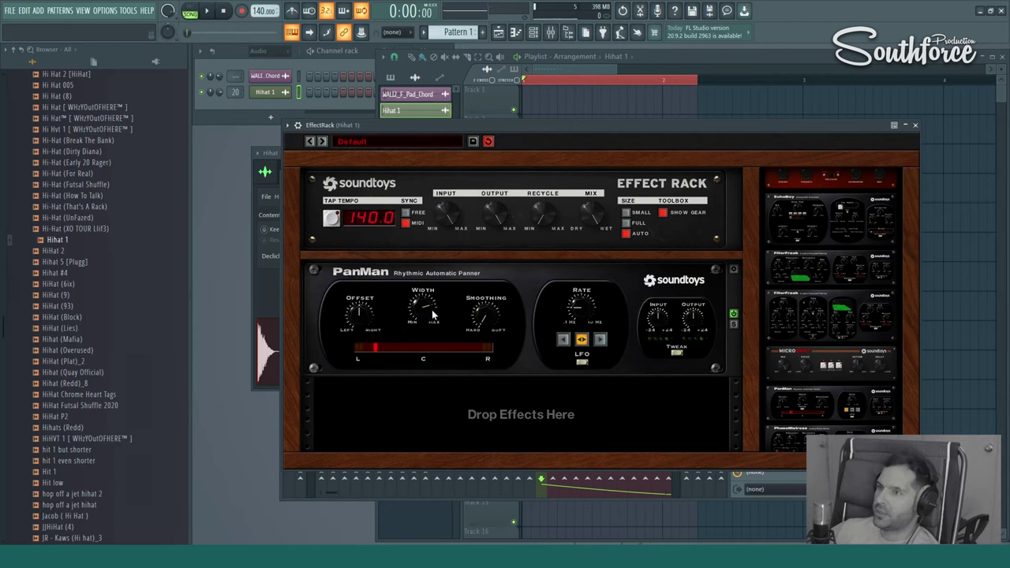
# Set PanMan's width to 92.40 deg and its smoothing to 0.96 while the arrangement plays.
pyautogui.moveTo(431, 292); pyautogui.dragTo(426, 332)
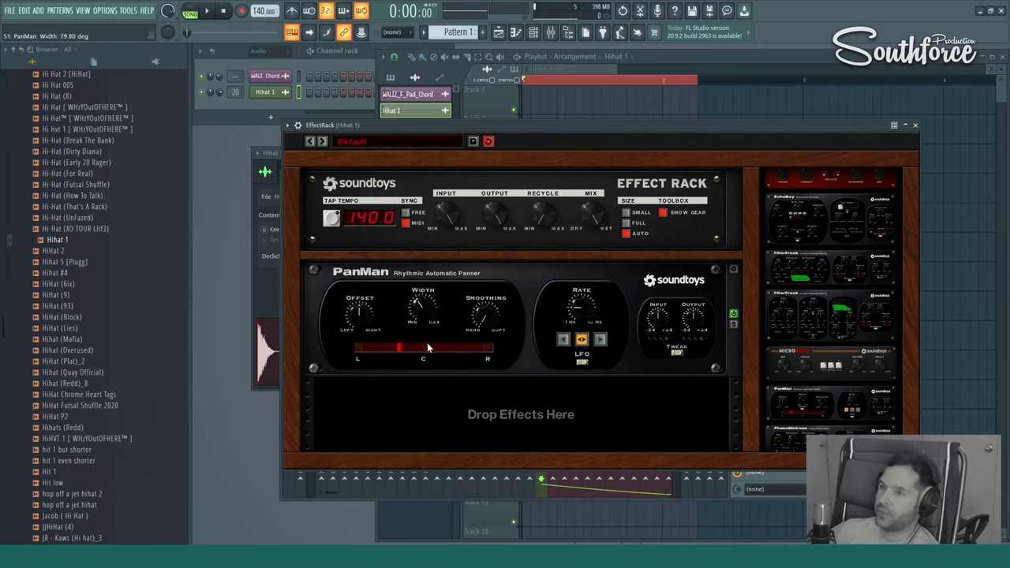
pyautogui.click(207, 11)
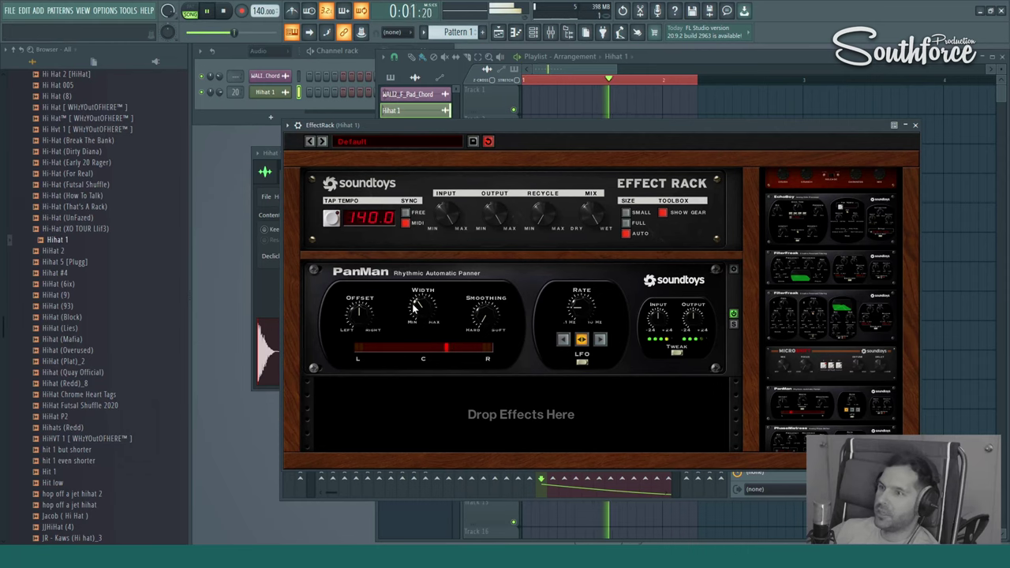
pyautogui.moveTo(415, 301); pyautogui.dragTo(414, 293)
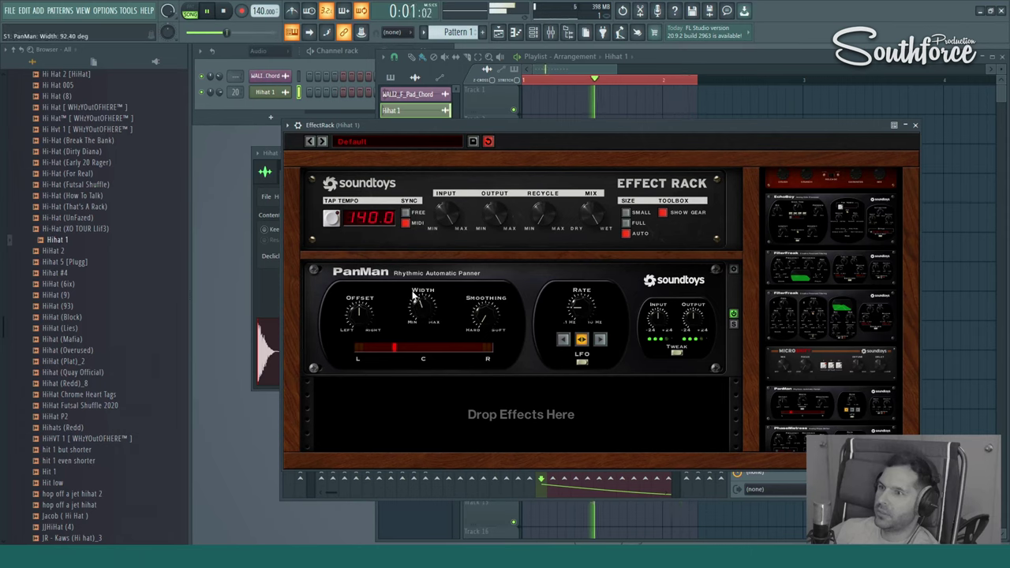
pyautogui.moveTo(487, 318); pyautogui.dragTo(476, 319)
pyautogui.moveTo(473, 271)
pyautogui.mouseDown()
pyautogui.moveTo(477, 256)
pyautogui.moveTo(488, 256)
pyautogui.mouseUp()
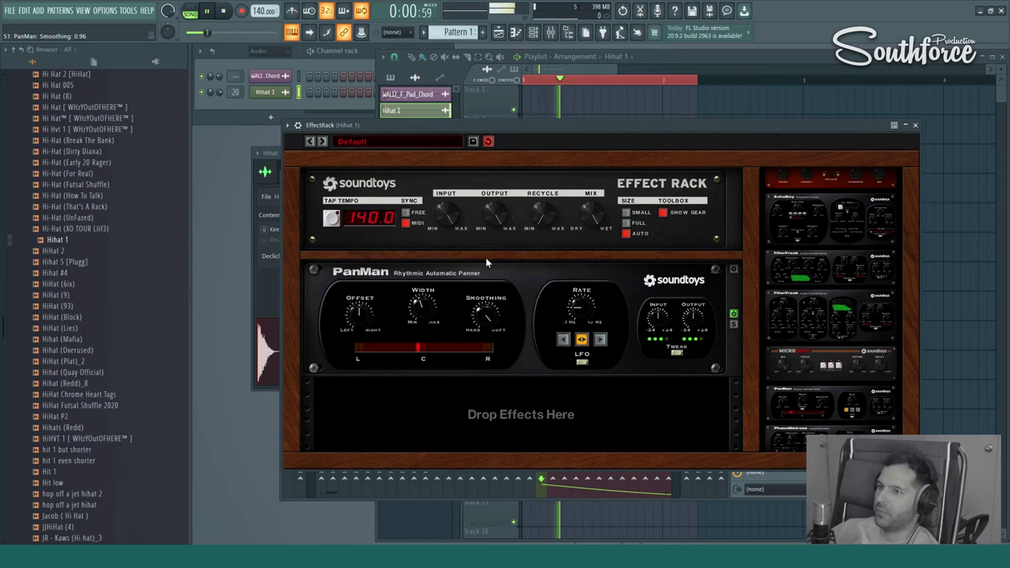
# Widen PanMan's panning to 142.80 deg and set the LFO rate to 0.30 Hz.
pyautogui.moveTo(420, 298); pyautogui.dragTo(425, 291)
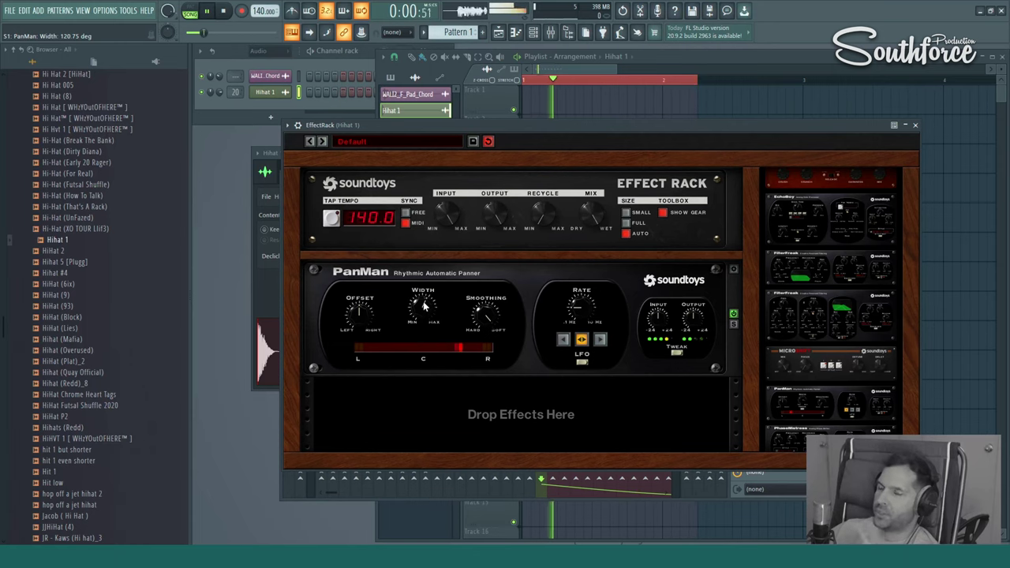
pyautogui.moveTo(426, 309); pyautogui.dragTo(424, 300)
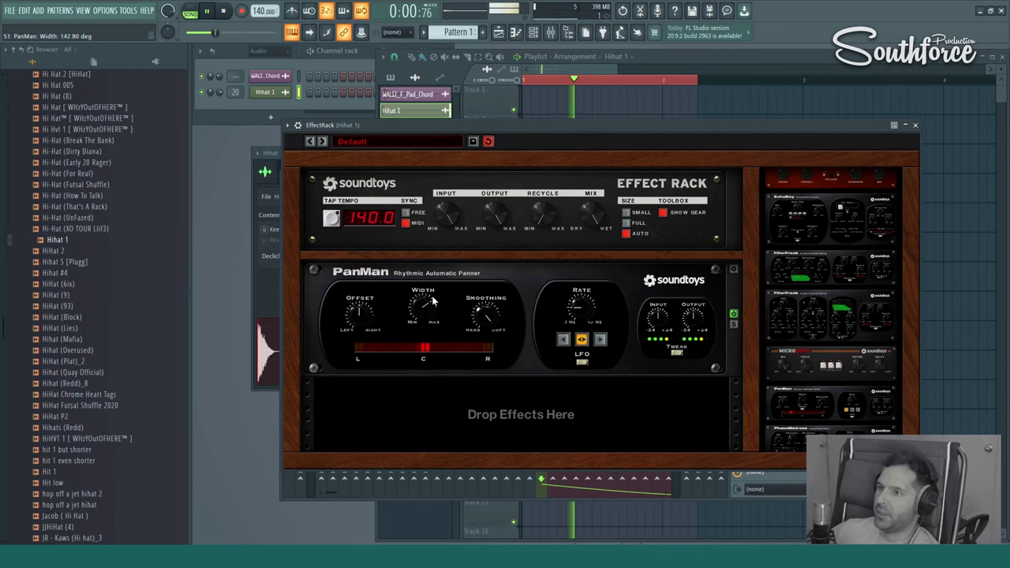
pyautogui.moveTo(430, 309); pyautogui.dragTo(431, 300)
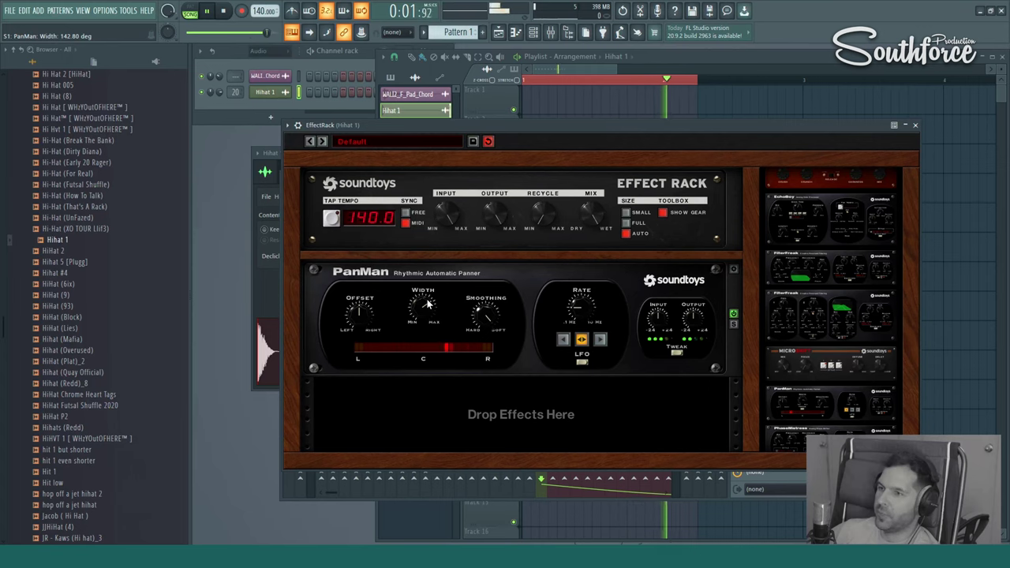
pyautogui.moveTo(577, 314)
pyautogui.mouseDown()
pyautogui.moveTo(579, 230)
pyautogui.moveTo(583, 315)
pyautogui.mouseUp()
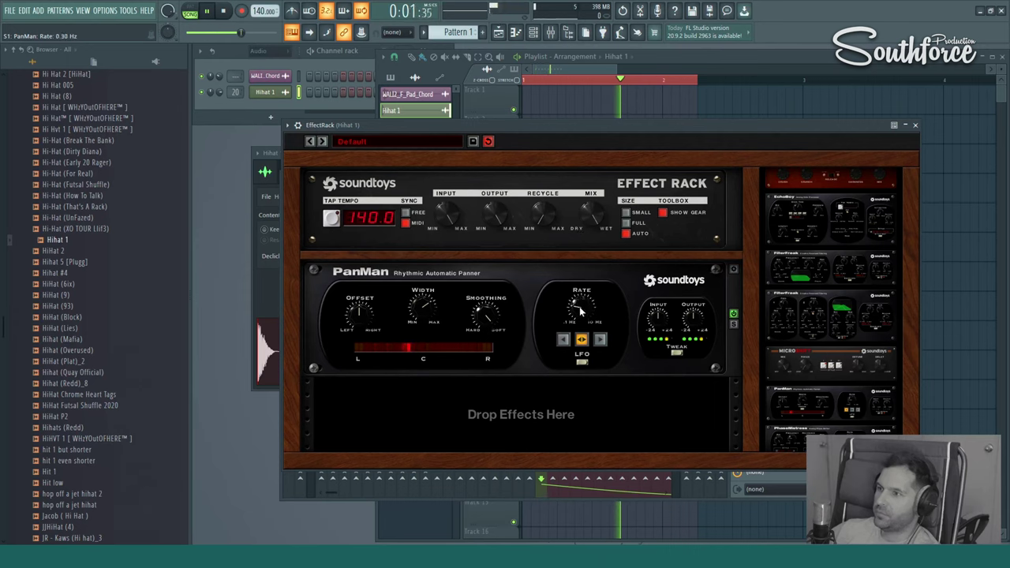
# Audition PanMan's PingPong, Rhythm Step and Random modes, and return the panner to LFO mode.
pyautogui.click(582, 362)
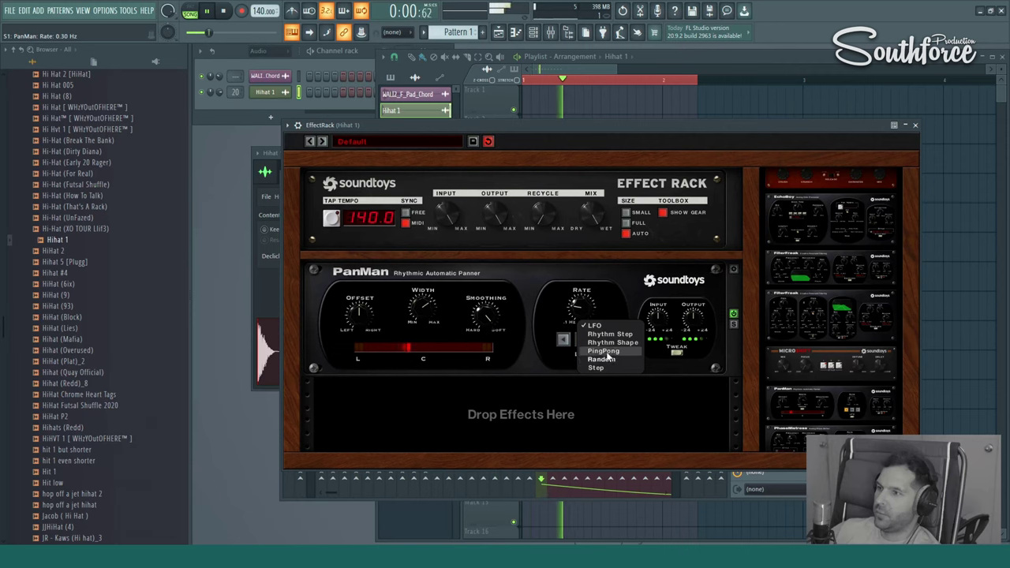
pyautogui.click(605, 352)
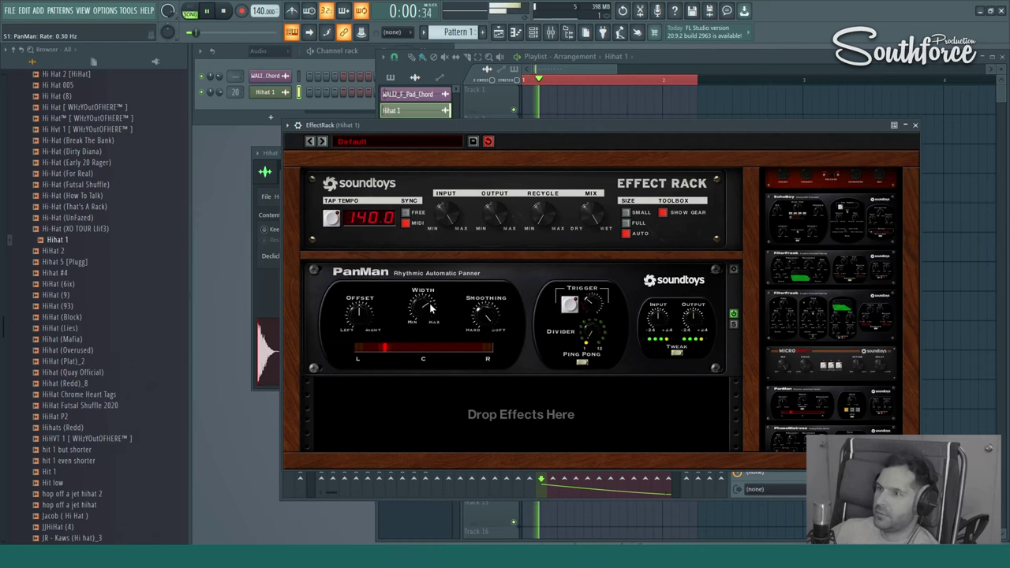
pyautogui.click(581, 352)
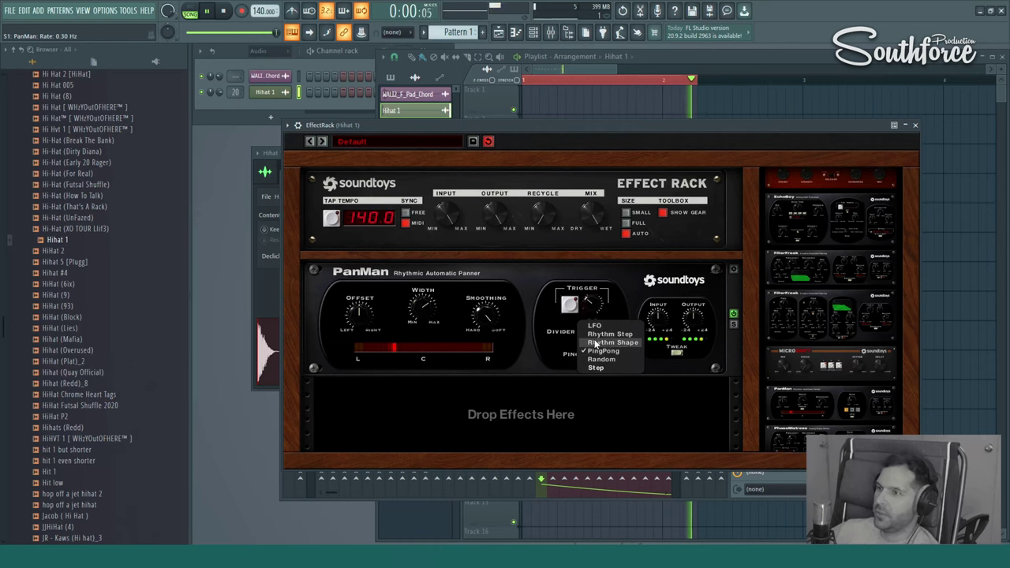
pyautogui.click(603, 334)
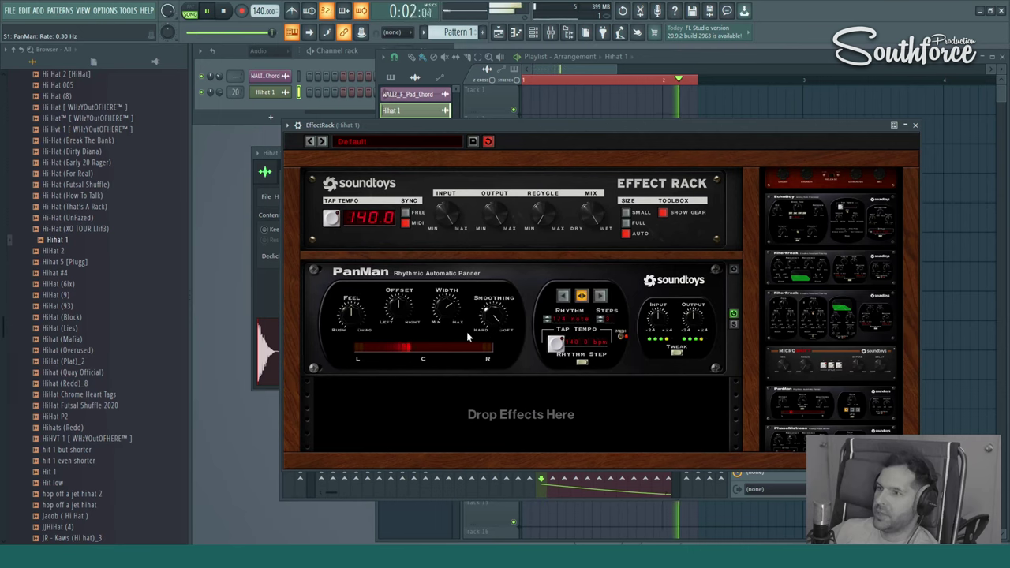
pyautogui.click(584, 361)
pyautogui.click(599, 363)
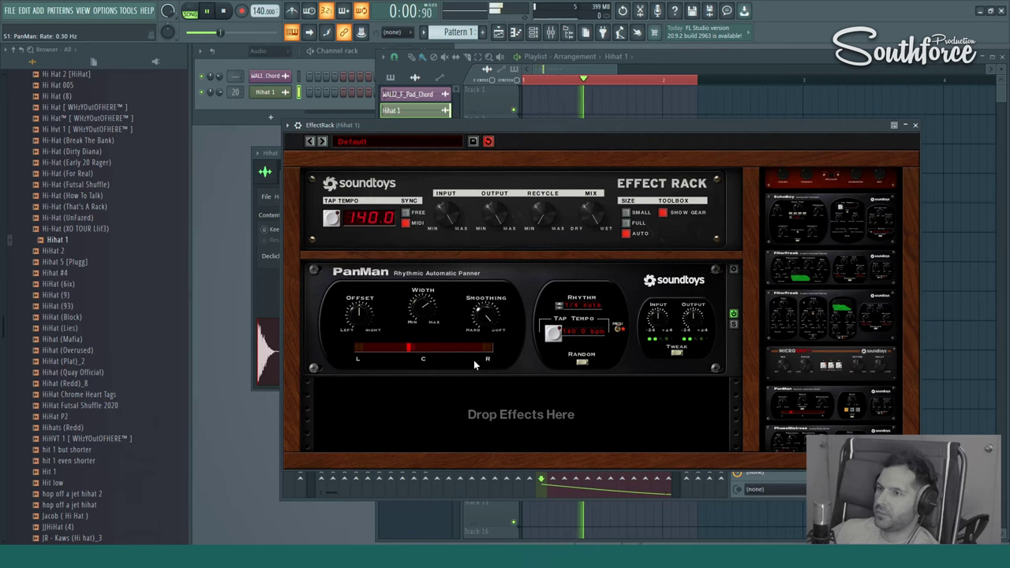
pyautogui.click(584, 364)
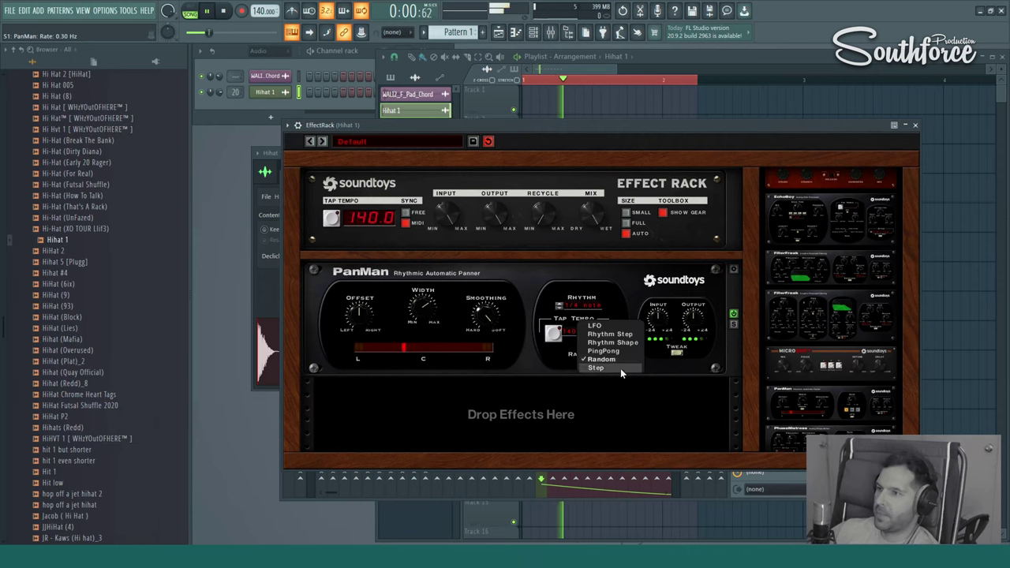
pyautogui.click(594, 325)
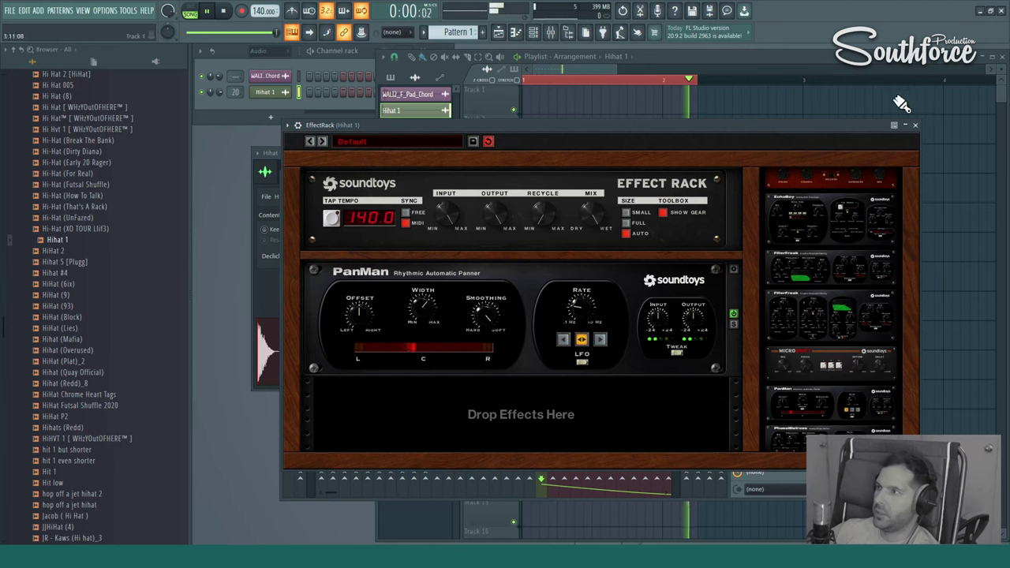
# Close the EffectRack, stop playback, and create an automation clip for the EffectRack slot's mix level on Hihat 1.
pyautogui.click(916, 125)
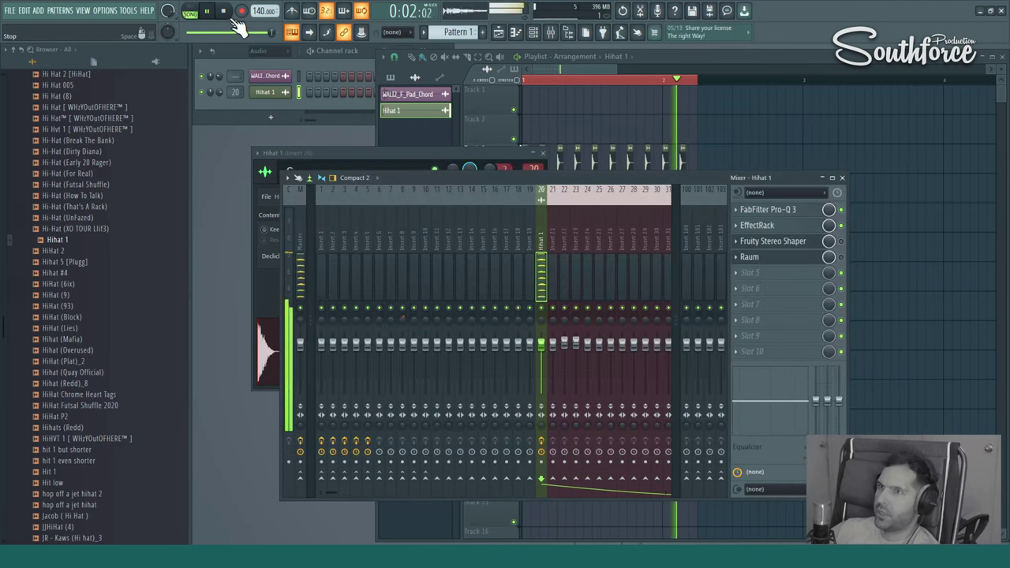
pyautogui.press('space')
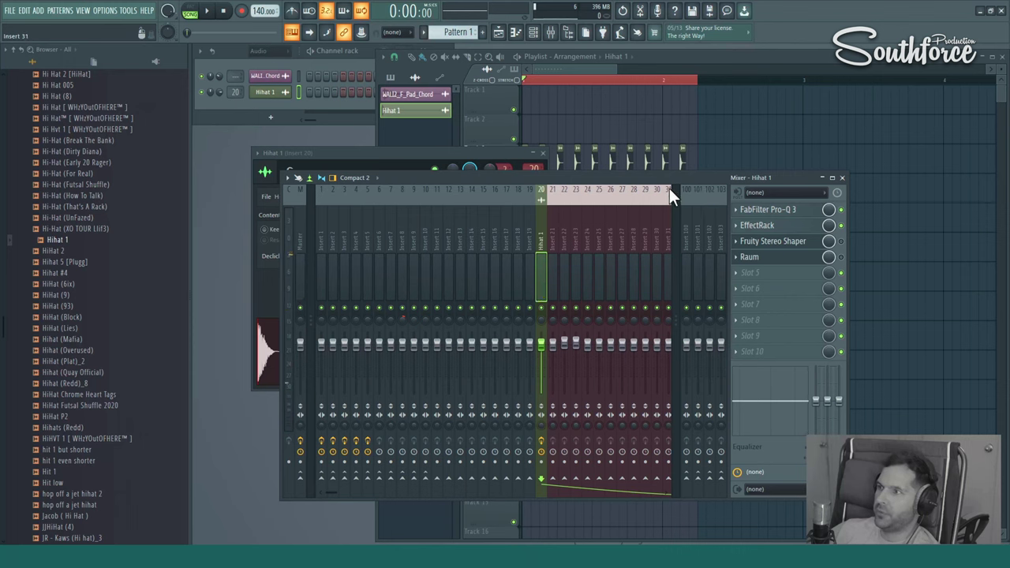
pyautogui.moveTo(642, 180); pyautogui.dragTo(608, 197)
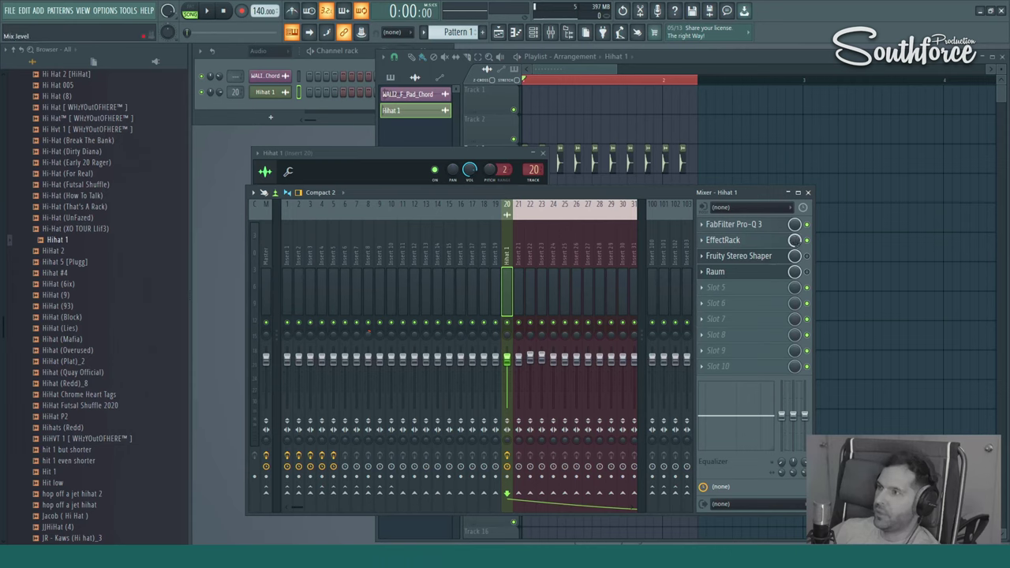
pyautogui.rightClick(794, 239)
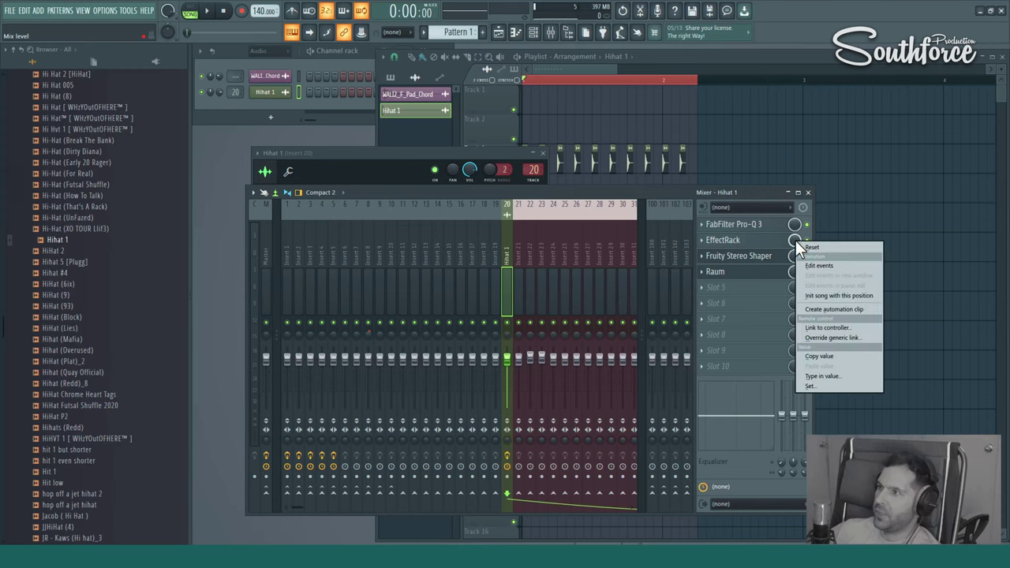
pyautogui.click(816, 309)
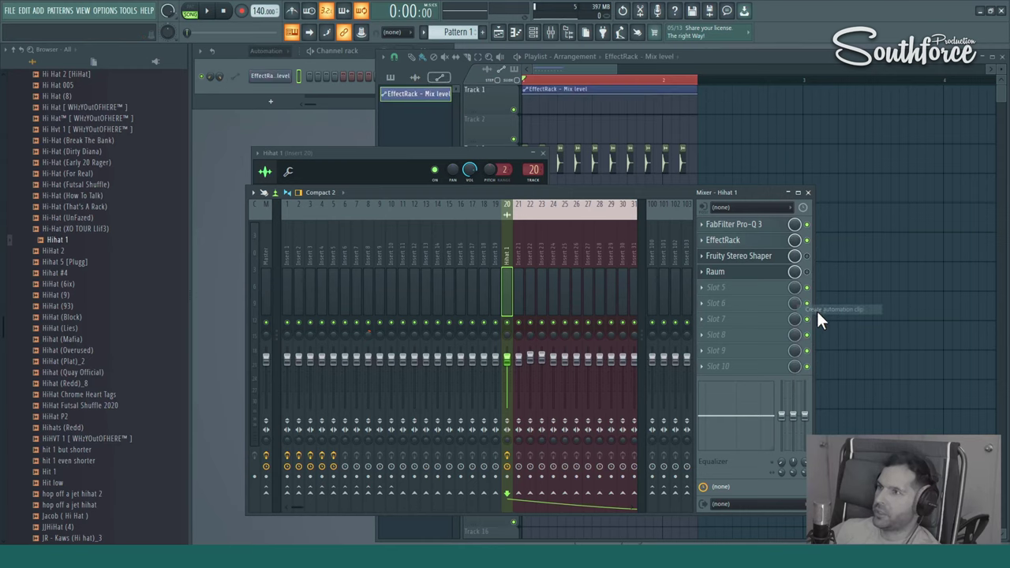
# Maximize the playlist and shape the EffectRack mix level clip to start at minimum and curve up to full partway through.
pyautogui.click(683, 56)
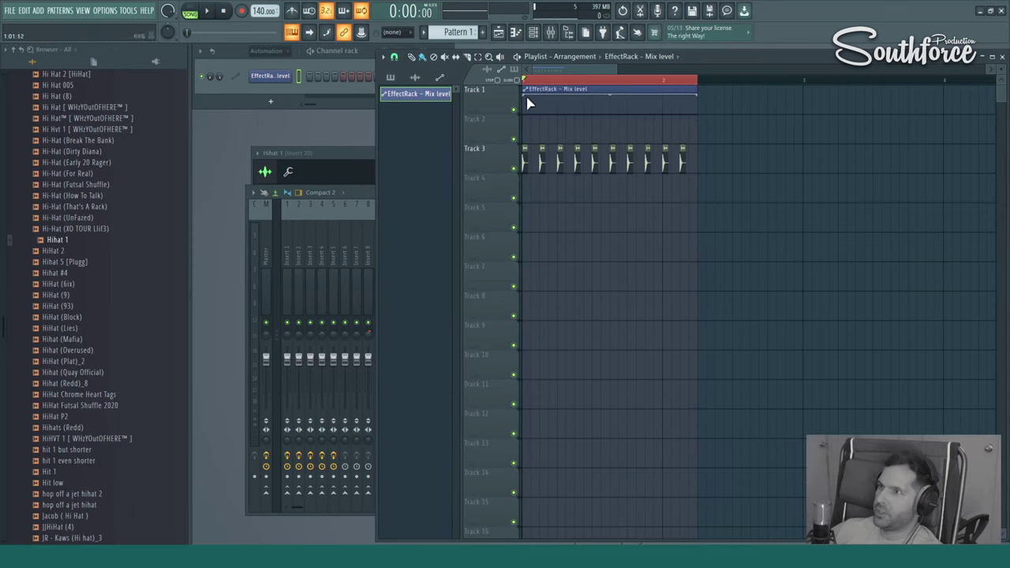
pyautogui.press('Return')
pyautogui.moveTo(343, 90); pyautogui.dragTo(431, 103)
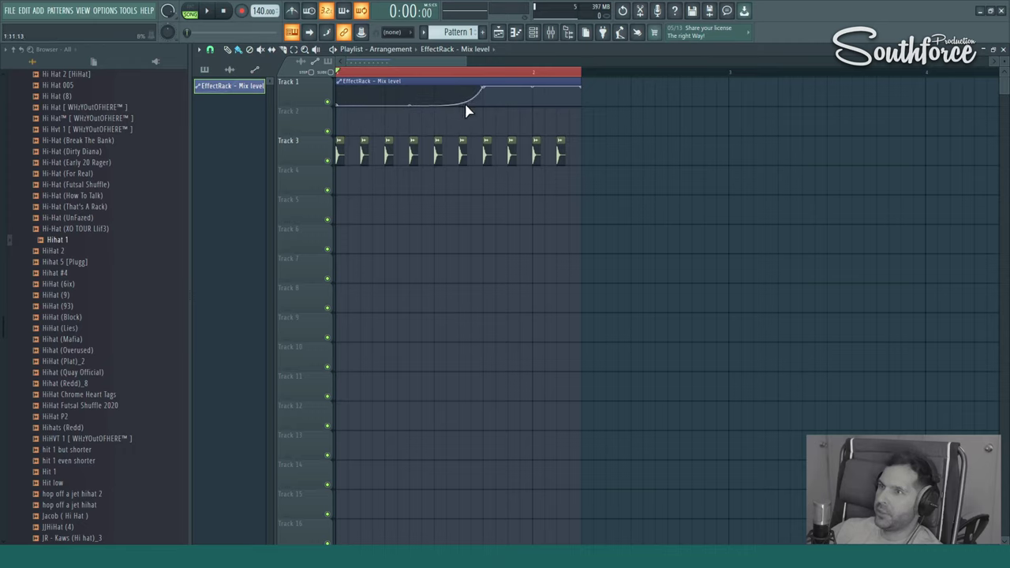
# Reshape the EffectRack mix level clip into a gentle rise, play it back, and curve its end down to minimum.
pyautogui.moveTo(409, 105); pyautogui.dragTo(409, 94)
pyautogui.click(209, 11)
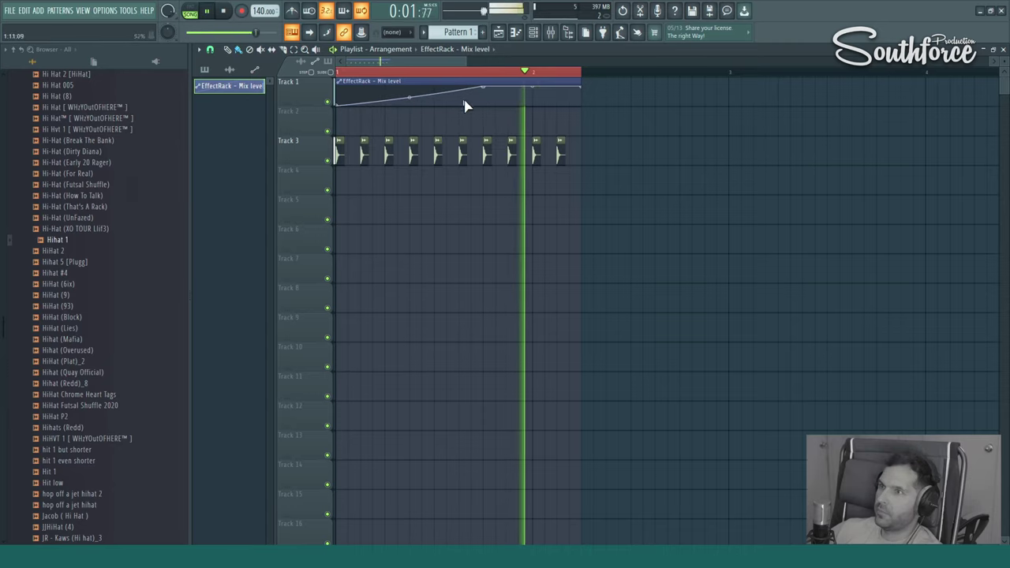
pyautogui.rightClick(577, 86)
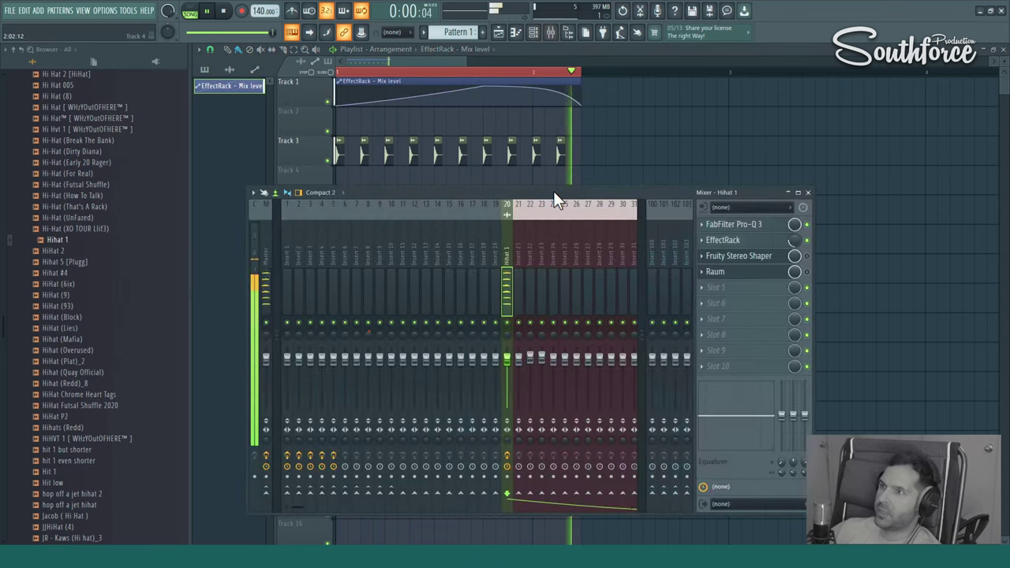
# Stop playback, open the Fruity Stereo Shaper on Hihat 1, and load its Stereoize 2 preset.
pyautogui.moveTo(553, 191); pyautogui.dragTo(527, 231)
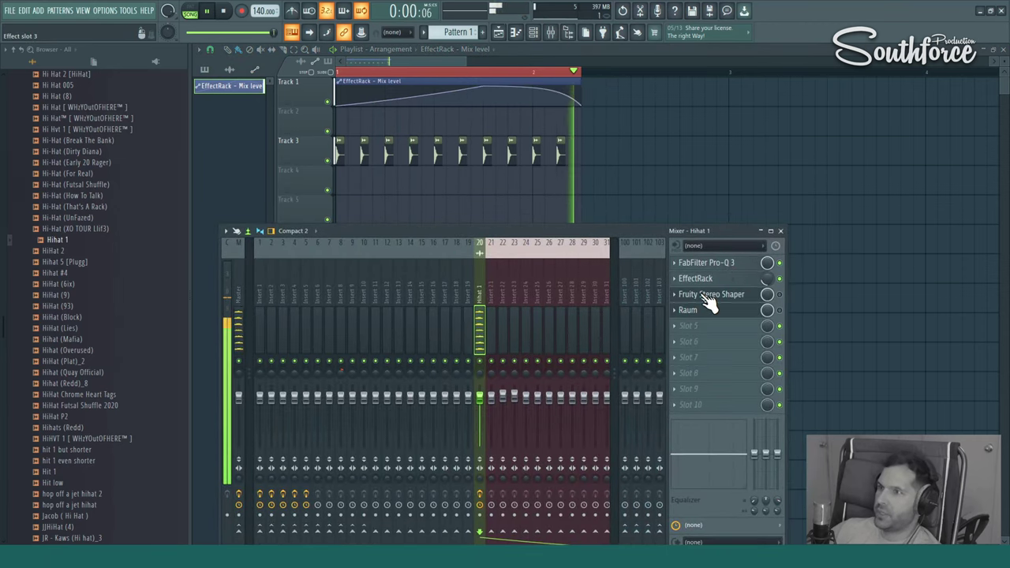
pyautogui.press('space')
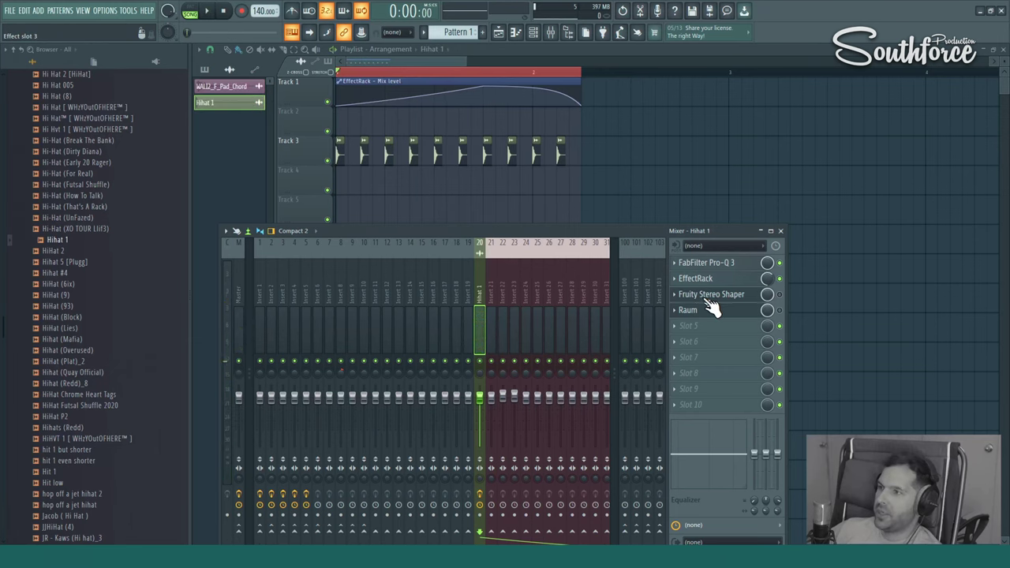
pyautogui.click(709, 295)
pyautogui.moveTo(302, 153); pyautogui.dragTo(422, 205)
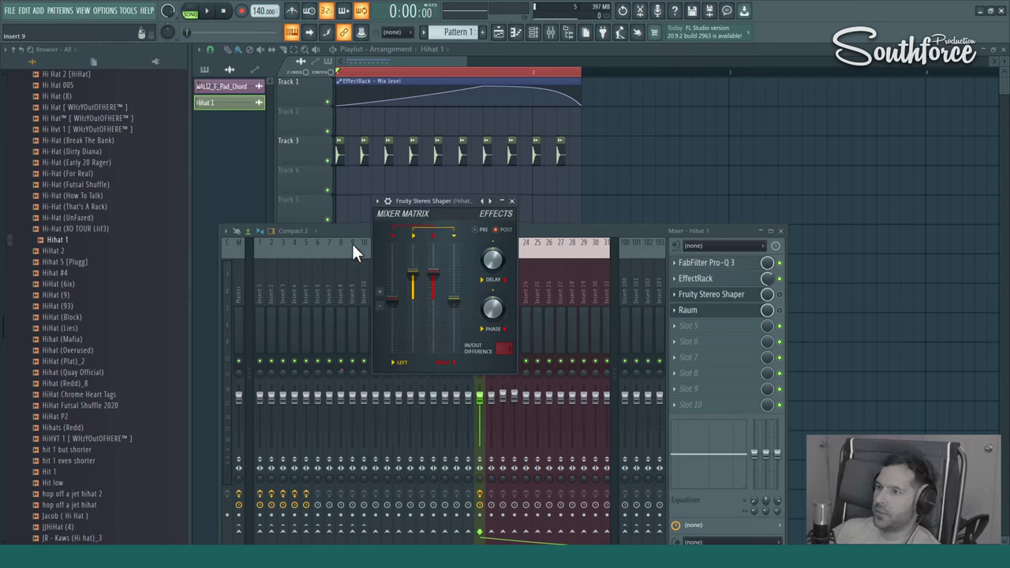
pyautogui.click(378, 201)
pyautogui.moveTo(389, 243)
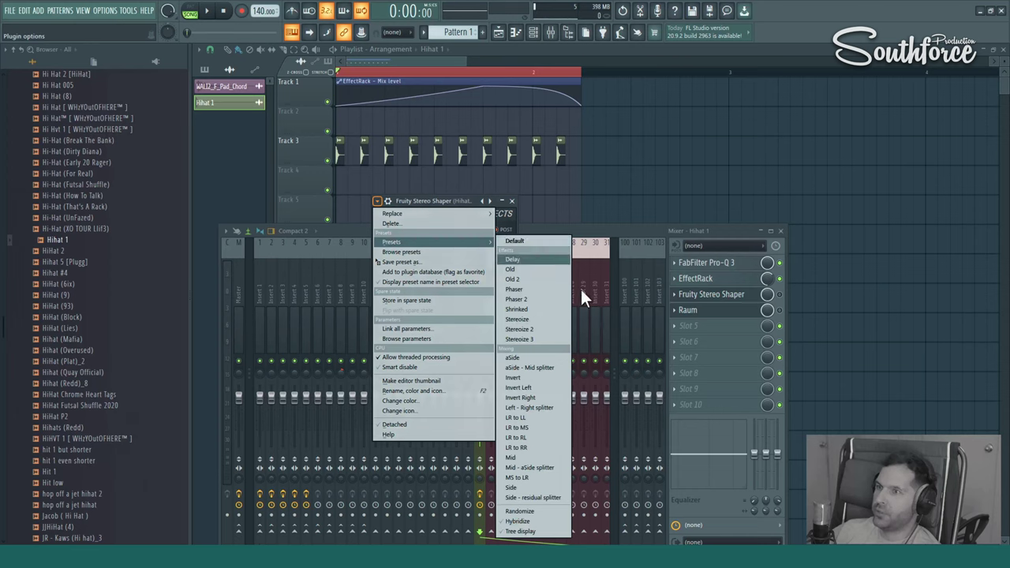
pyautogui.click(511, 331)
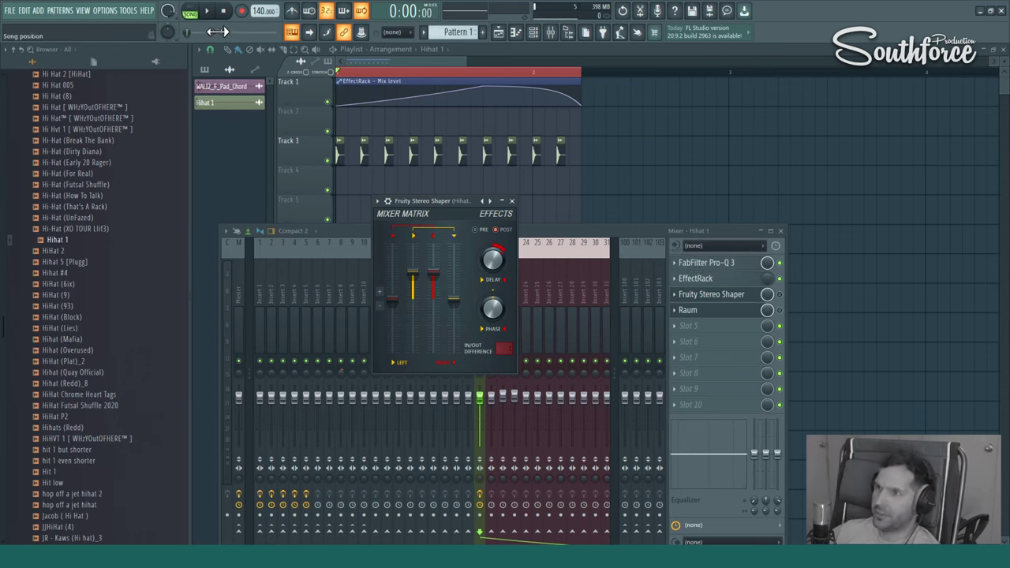
# Enable the Fruity Stereo Shaper and audition it on the hi-hat, checking the EffectRack and Stereo Shaper settings during playback.
pyautogui.click(778, 294)
pyautogui.click(207, 11)
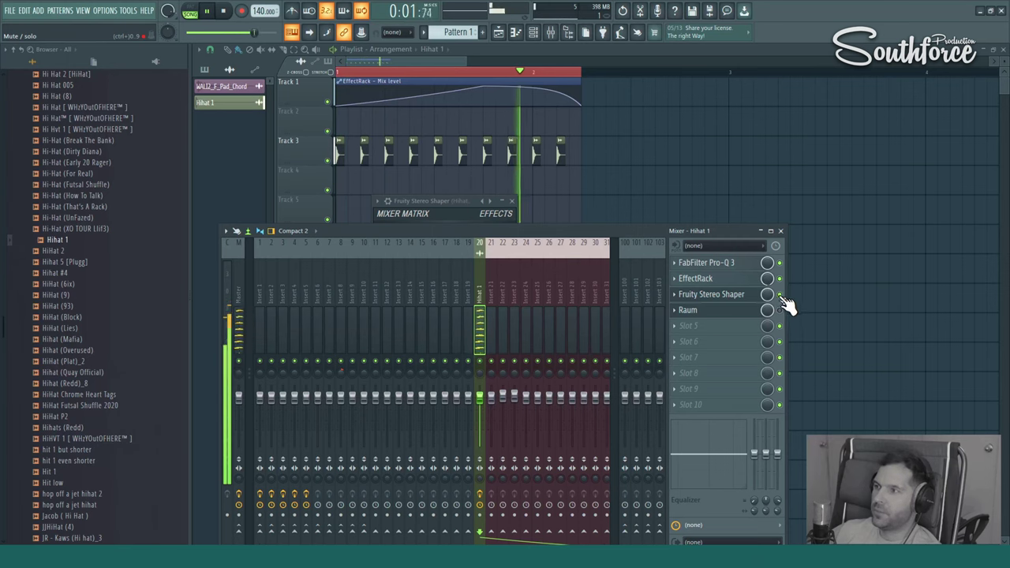
pyautogui.click(706, 277)
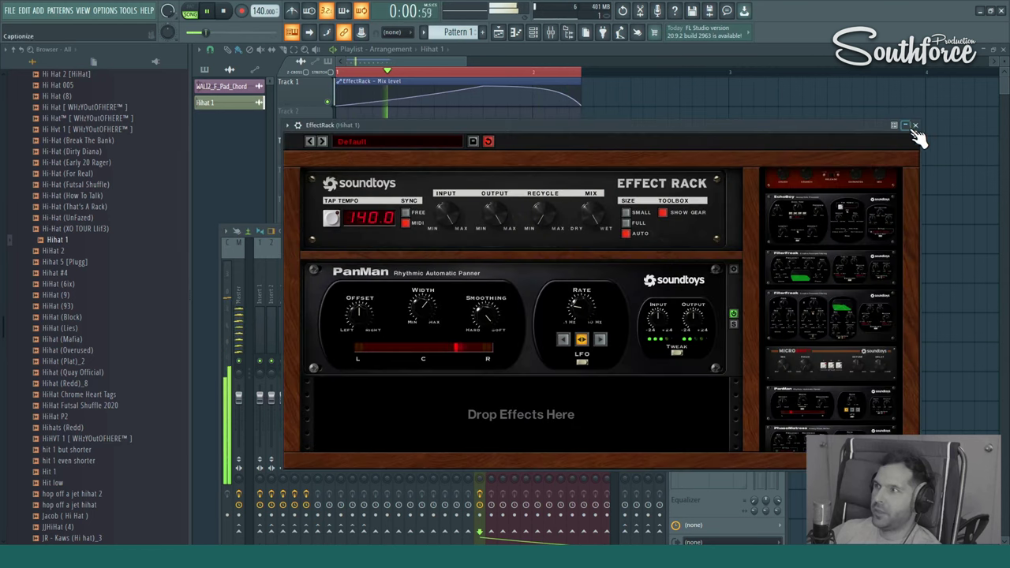
pyautogui.click(921, 135)
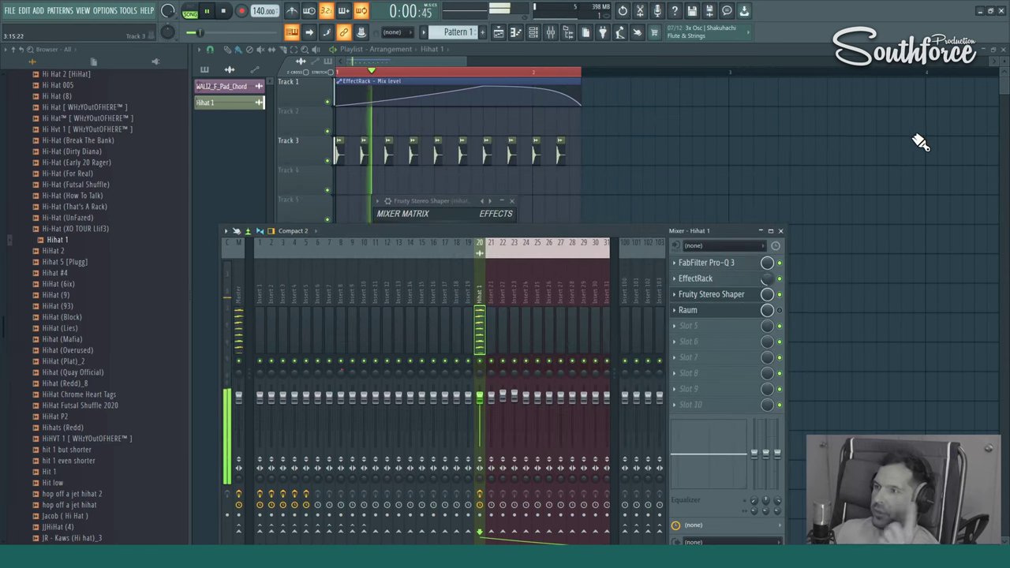
pyautogui.click(720, 296)
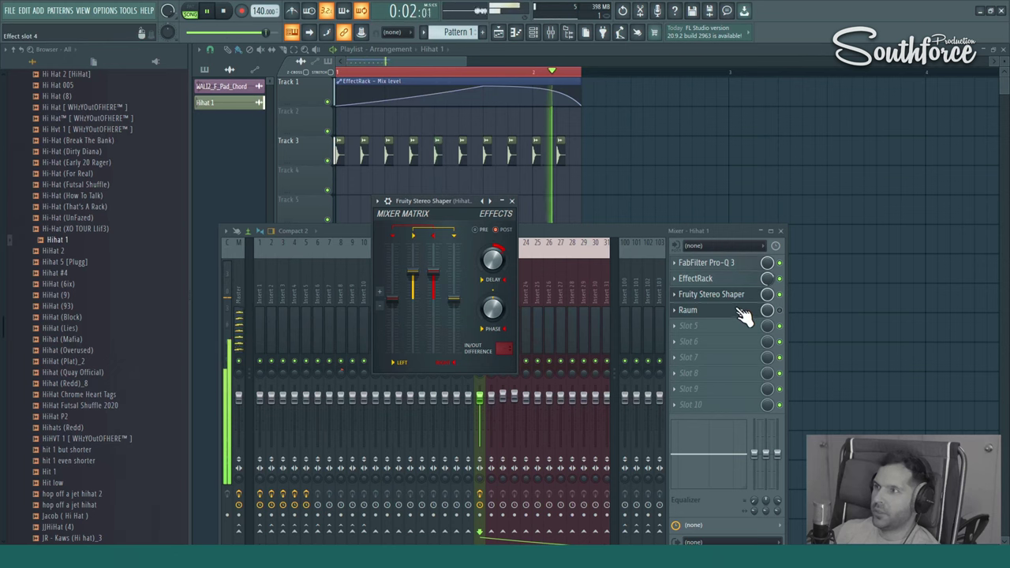
# Create an automation clip for the Stereo Shaper's mix level and curve it down to minimum partway through the loop.
pyautogui.rightClick(763, 298)
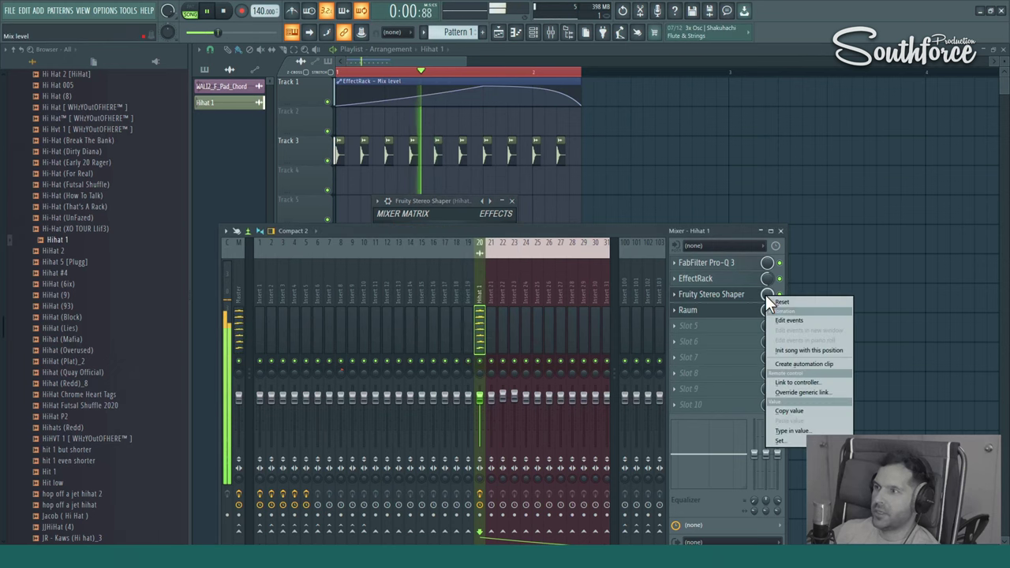
pyautogui.click(815, 365)
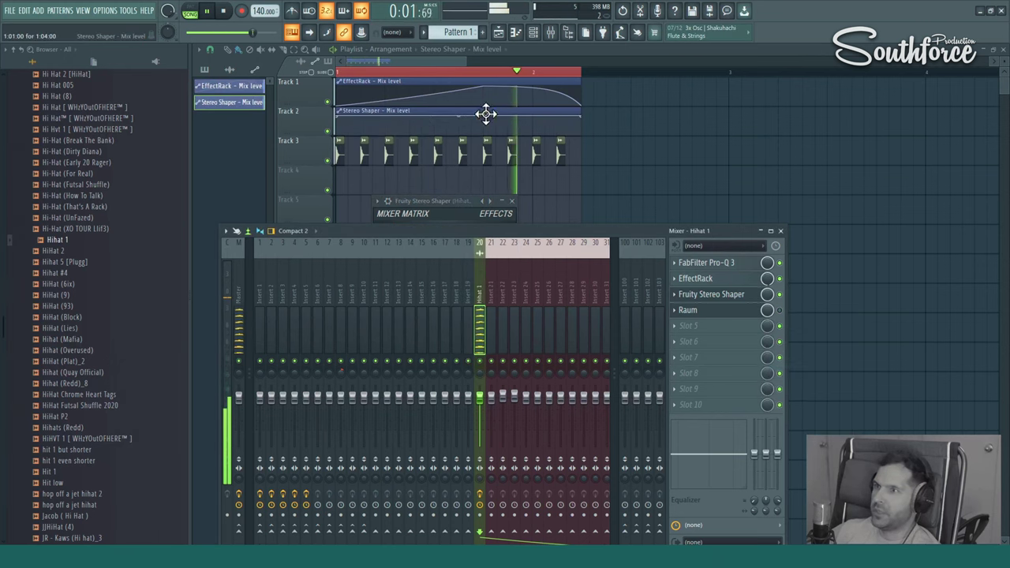
pyautogui.moveTo(575, 120); pyautogui.dragTo(580, 134)
pyautogui.press('F9')
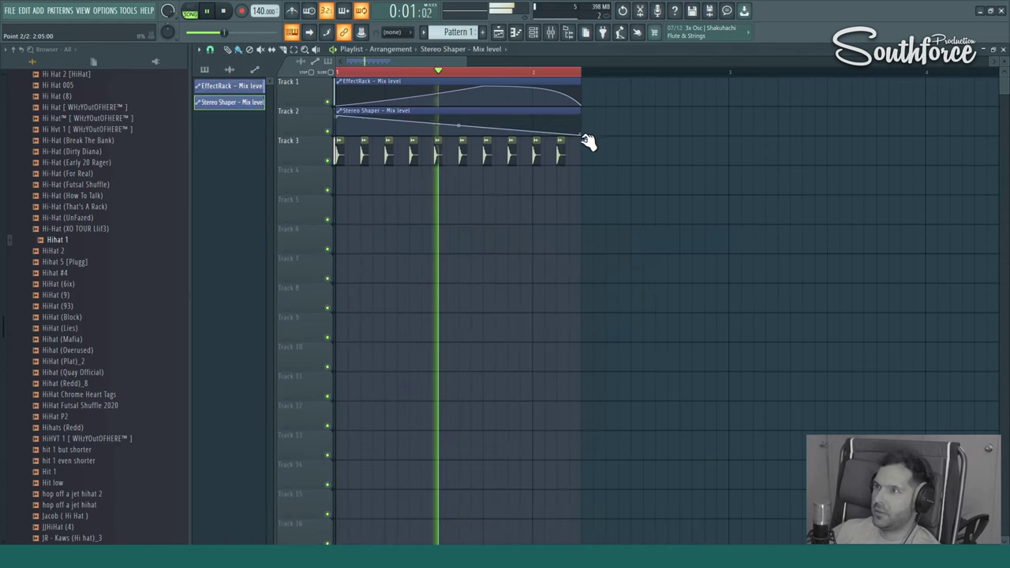
pyautogui.moveTo(461, 126); pyautogui.dragTo(461, 118)
pyautogui.rightClick(471, 134)
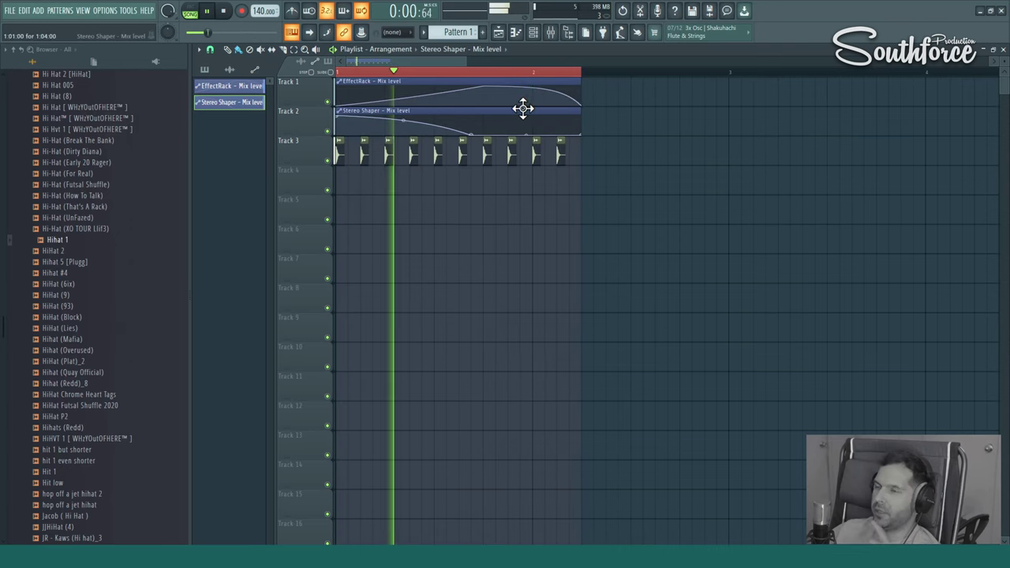
pyautogui.press('space')
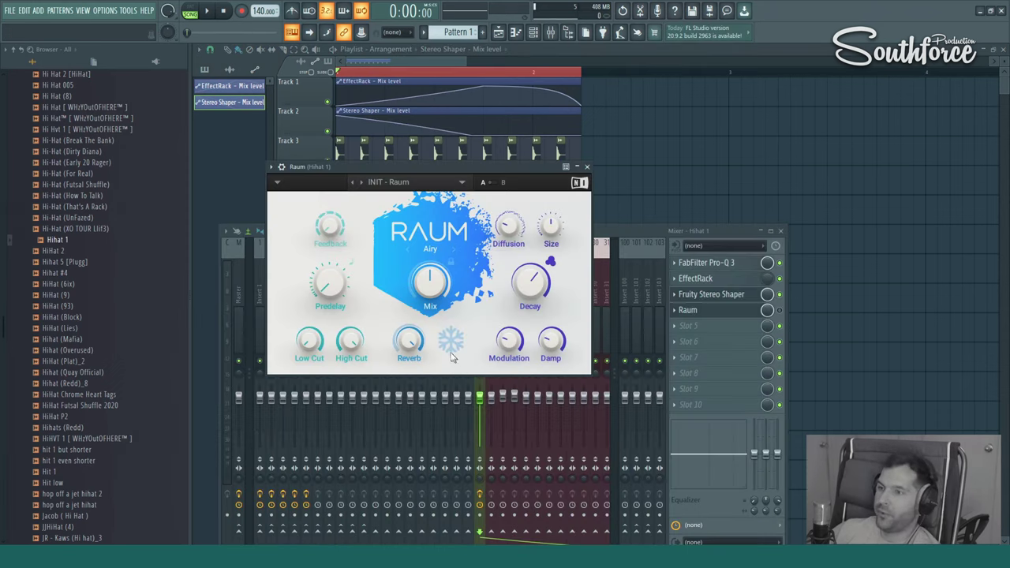
# Enable the Raum reverb on Hihat 1 and set its mix to 4.0% during playback.
pyautogui.click(779, 310)
pyautogui.click(714, 313)
pyautogui.click(714, 314)
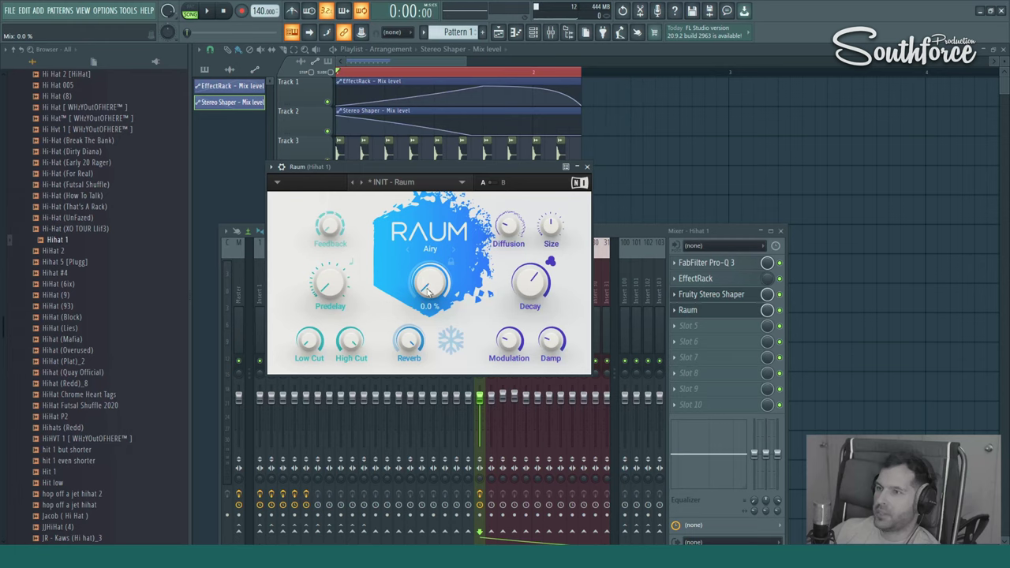
pyautogui.click(221, 16)
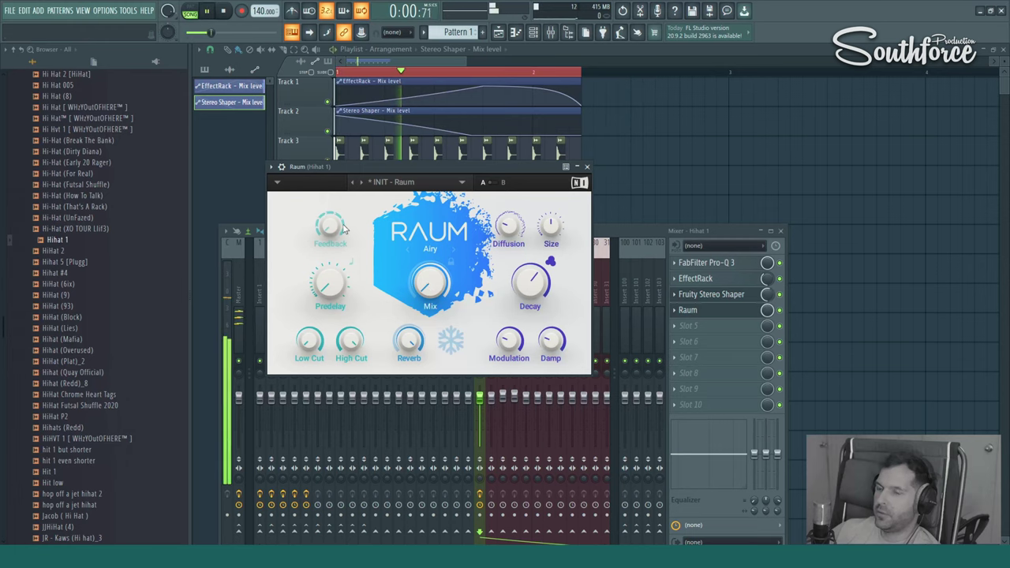
pyautogui.moveTo(430, 280)
pyautogui.mouseDown()
pyautogui.moveTo(430, 292)
pyautogui.moveTo(429, 276)
pyautogui.mouseUp()
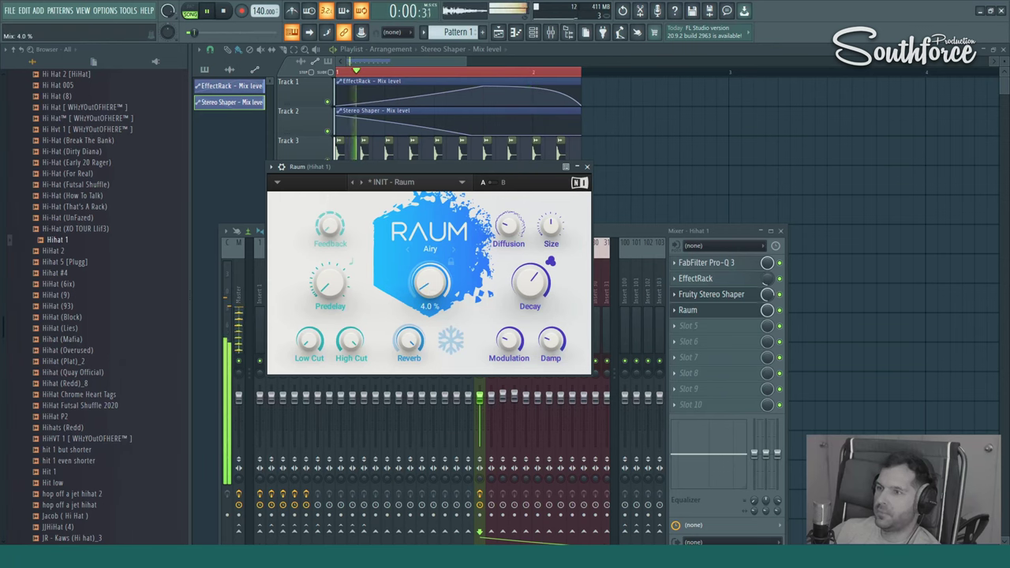
# Audition Raum's predelay from short times such as 5.13 ms up to 2000 ms, and settle on a moderate predelay.
pyautogui.moveTo(333, 296)
pyautogui.moveTo(333, 296); pyautogui.dragTo(333, 291)
pyautogui.click(225, 11)
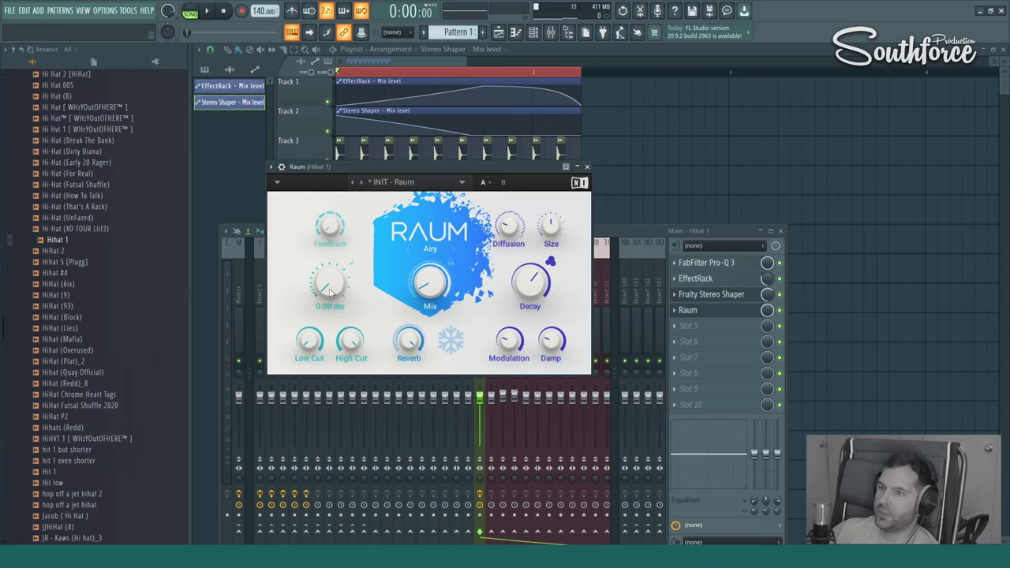
pyautogui.click(208, 12)
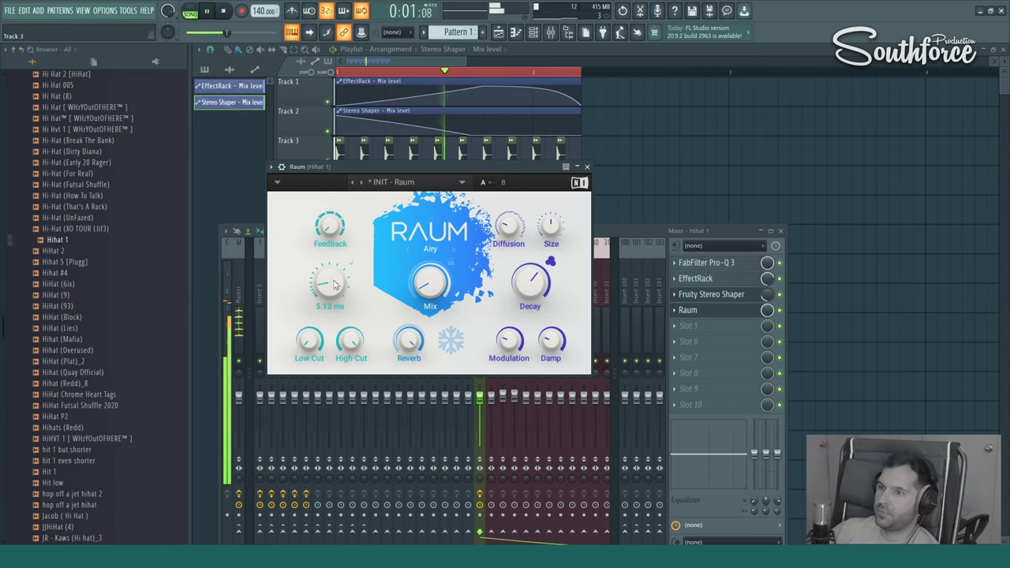
pyautogui.moveTo(329, 282); pyautogui.dragTo(323, 310)
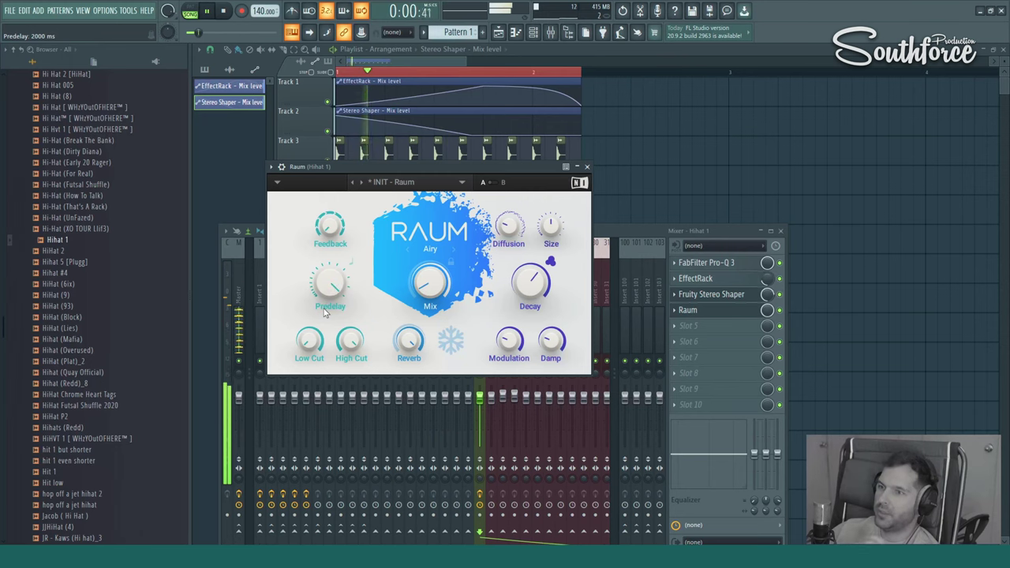
pyautogui.moveTo(329, 284)
pyautogui.moveTo(327, 283)
pyautogui.mouseDown()
pyautogui.moveTo(327, 352)
pyautogui.moveTo(331, 289)
pyautogui.mouseUp()
# Set Raum's mix to 5.5% and lower its high cut, then bypass Raum and stop playback.
pyautogui.moveTo(433, 295); pyautogui.dragTo(433, 298)
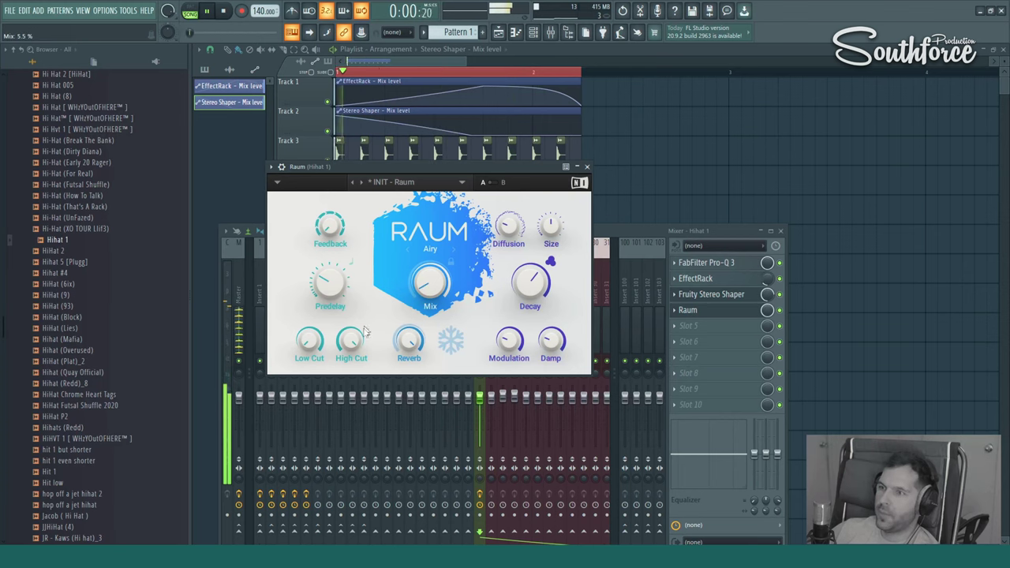
pyautogui.moveTo(350, 339); pyautogui.dragTo(350, 348)
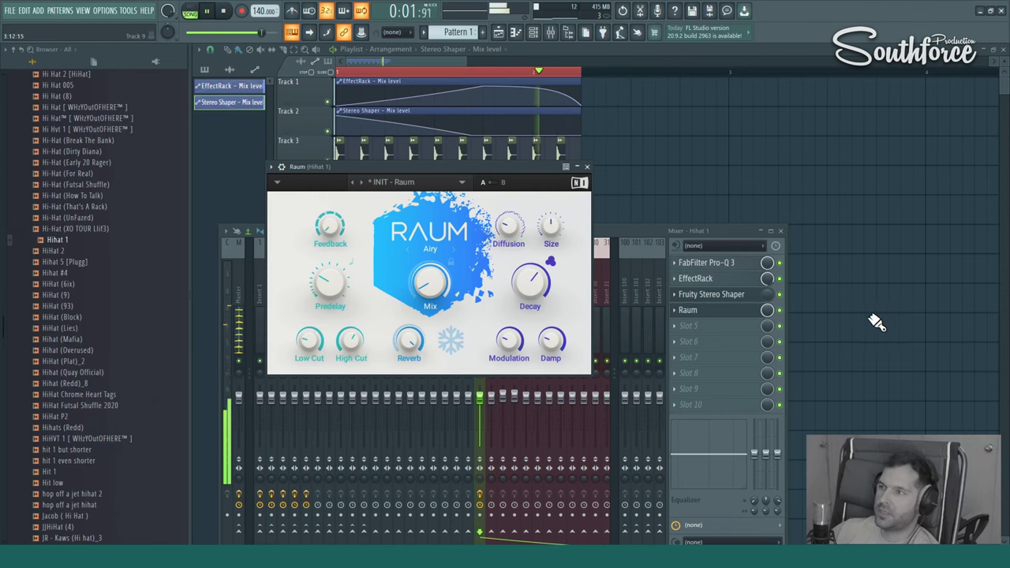
pyautogui.click(779, 310)
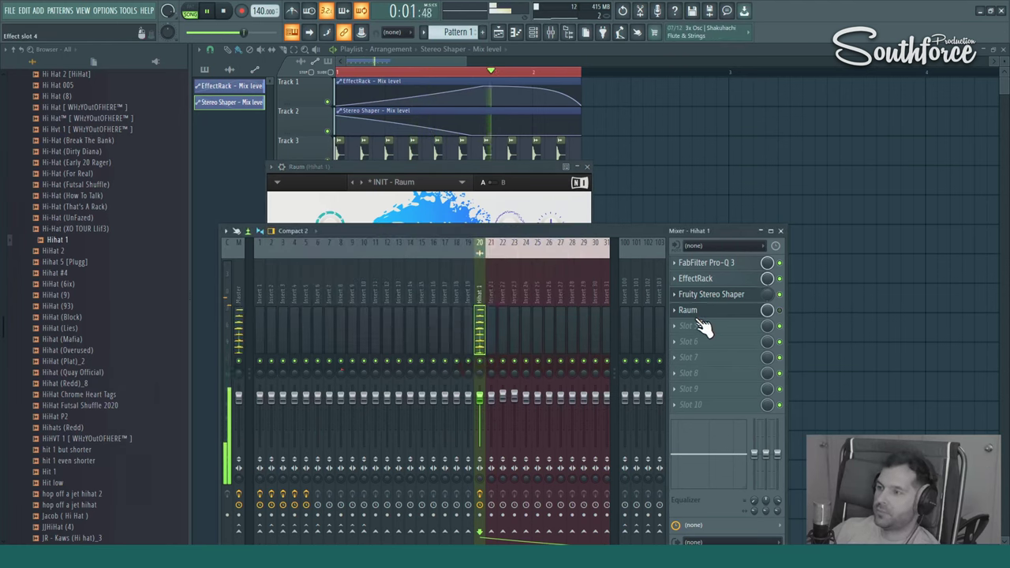
pyautogui.click(211, 10)
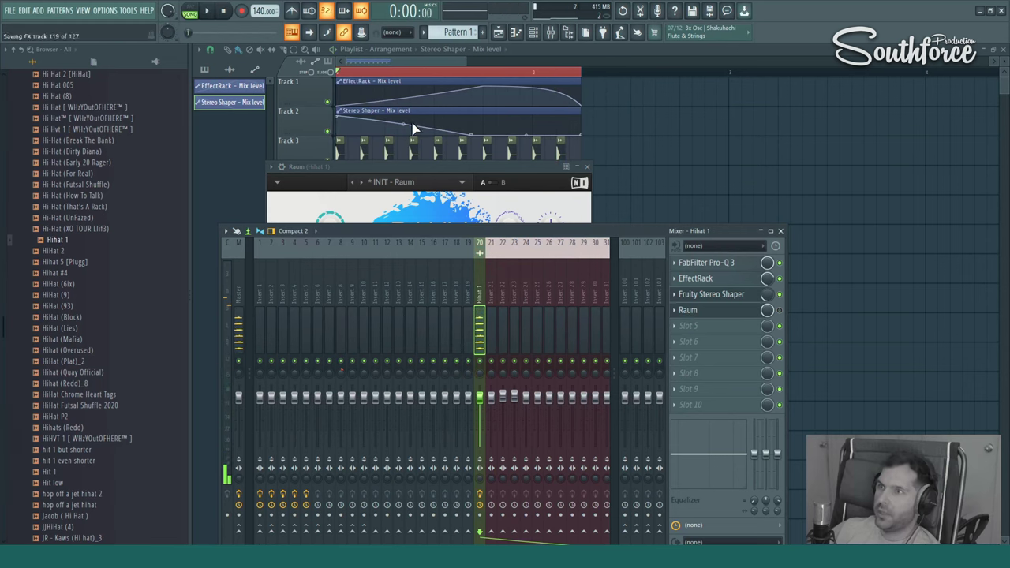
# Open the Hihat 1 sampler settings from its playlist clip and show the second page of precomputed effects.
pyautogui.click(631, 67)
pyautogui.doubleClick(439, 153)
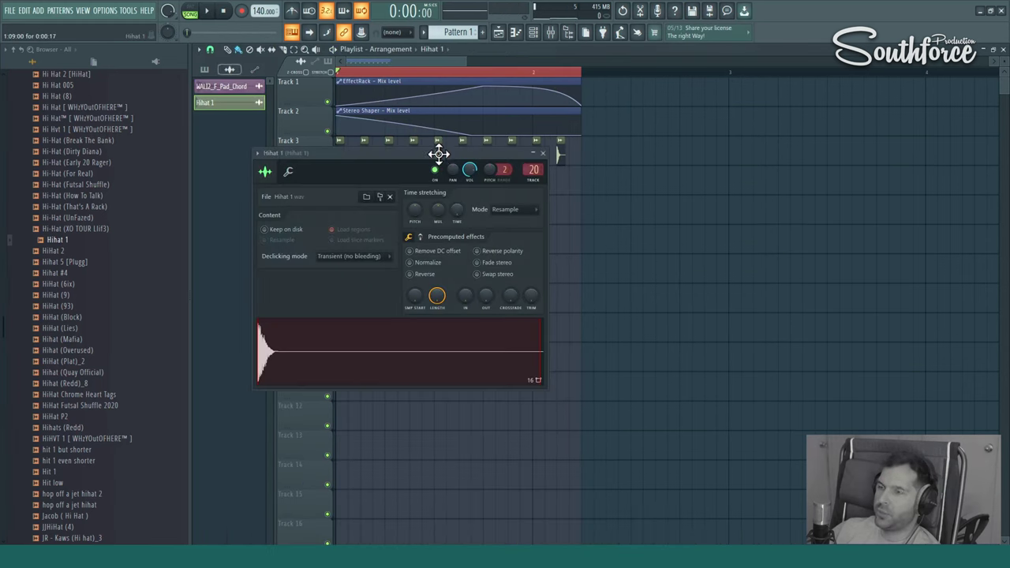
pyautogui.moveTo(394, 167); pyautogui.dragTo(674, 199)
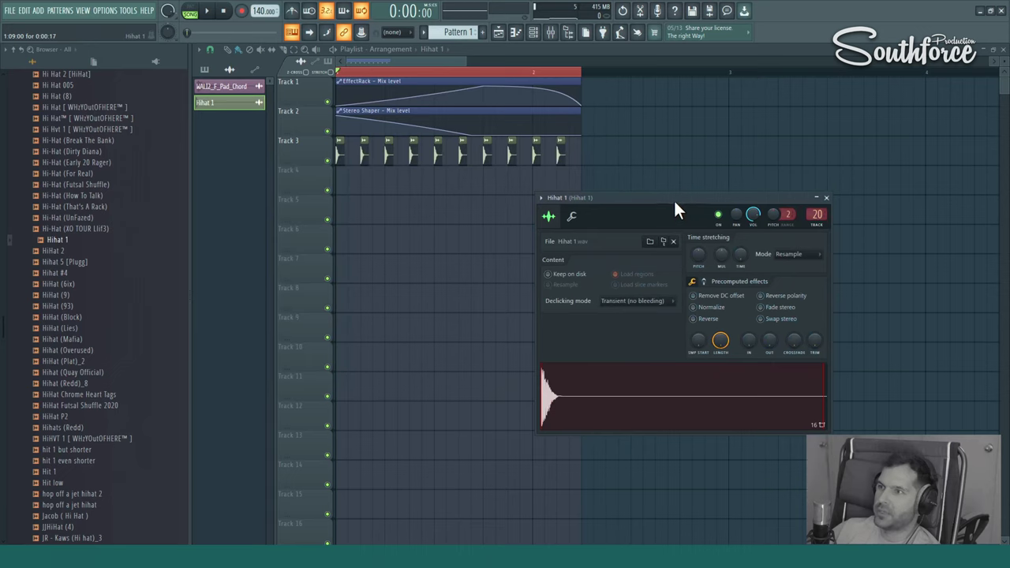
pyautogui.doubleClick(490, 153)
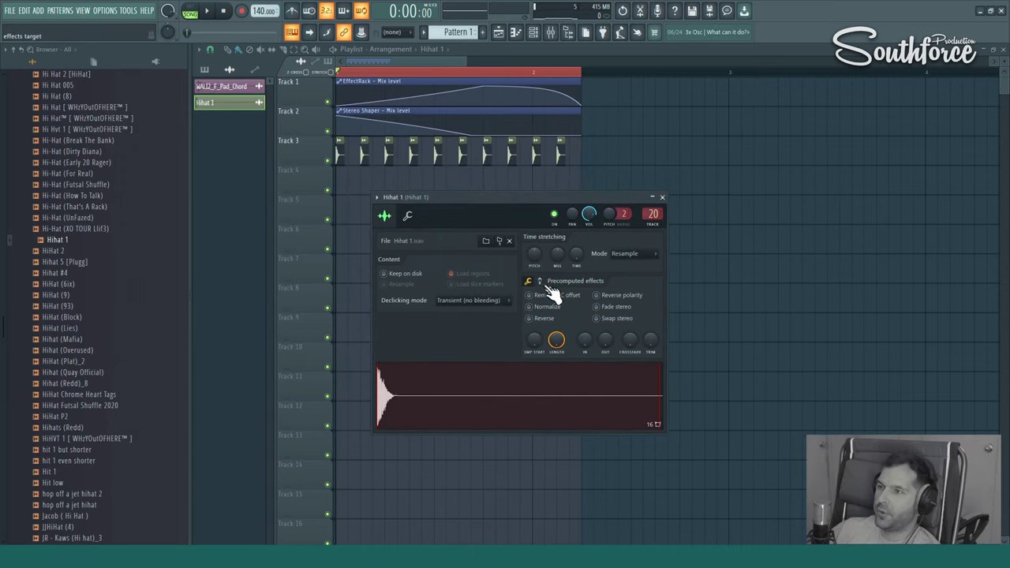
pyautogui.click(539, 282)
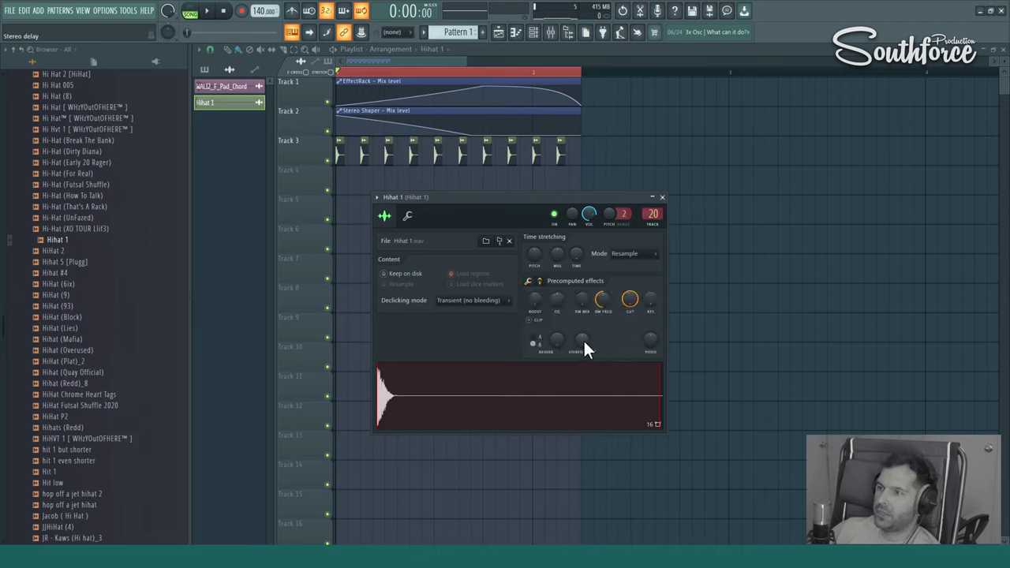
# Raise Hihat 1's precomputed Stereo Delay and fine-tune it during playback.
pyautogui.moveTo(582, 338); pyautogui.dragTo(582, 319)
pyautogui.click(216, 11)
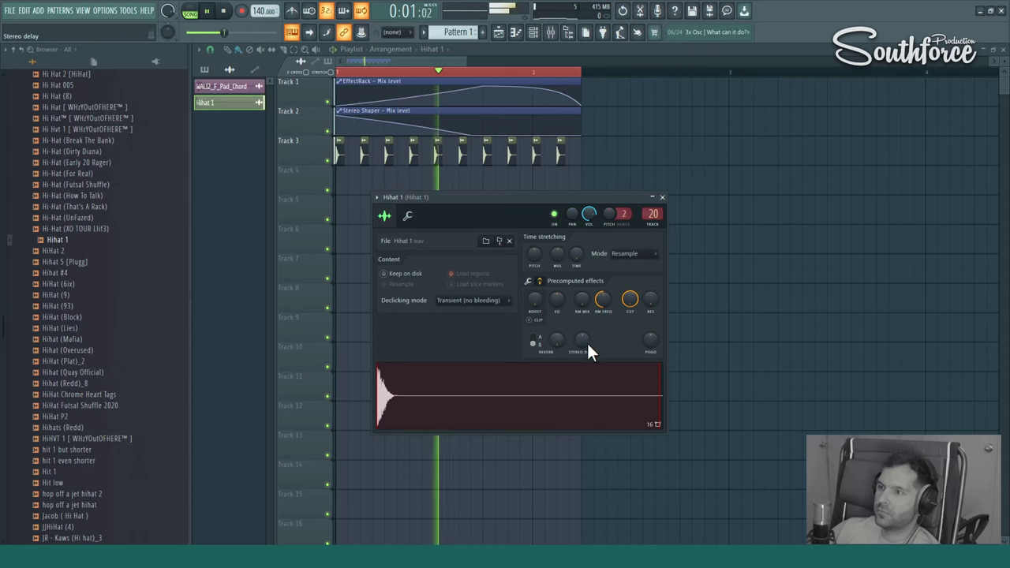
pyautogui.moveTo(582, 339); pyautogui.dragTo(582, 313)
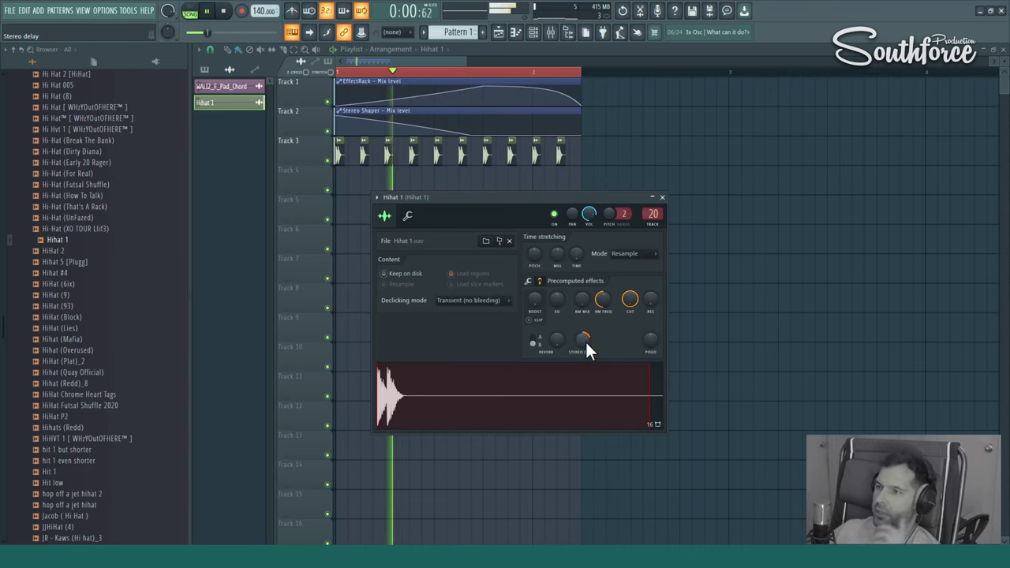
pyautogui.moveTo(585, 340); pyautogui.dragTo(586, 342)
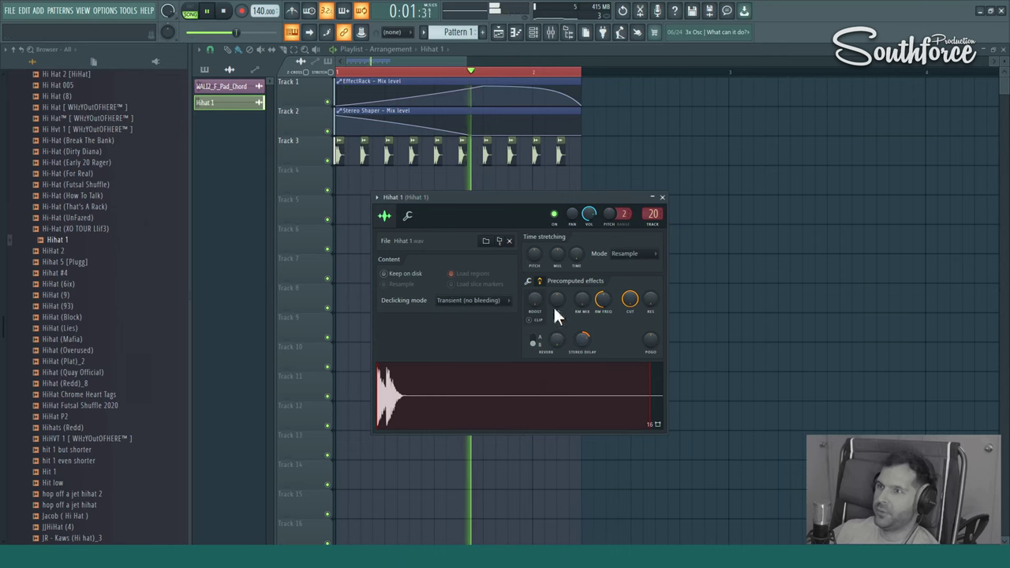
# Add extra Hihat 1 hits on Track 3 between the last three existing hits of the loop.
pyautogui.click(512, 152)
pyautogui.click(523, 154)
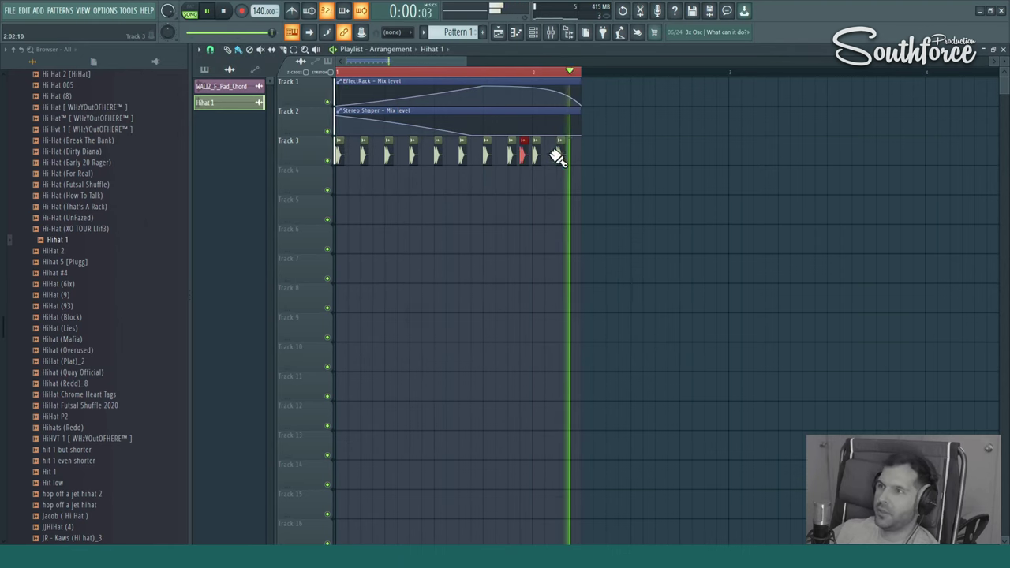
pyautogui.click(549, 153)
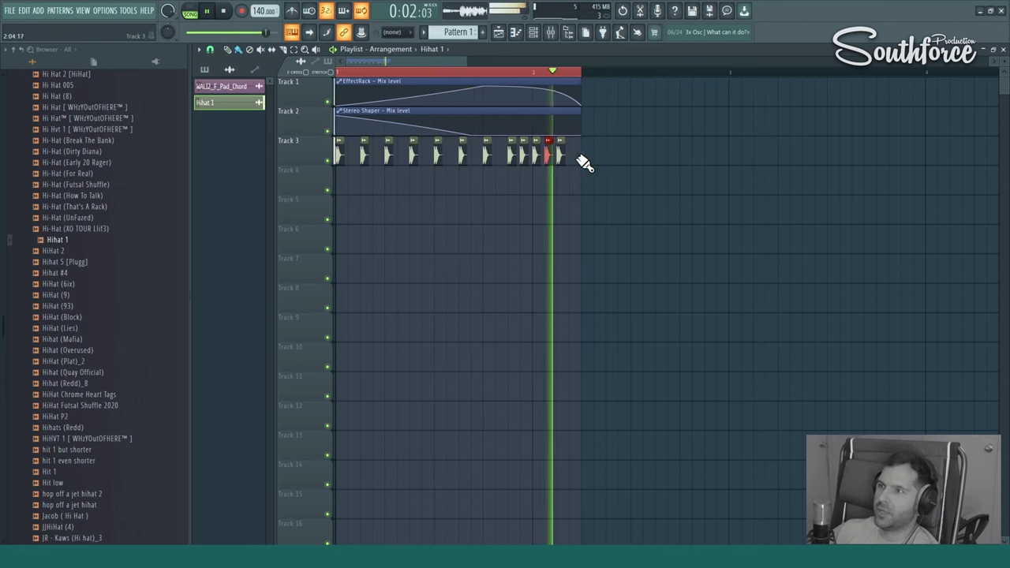
# Add one more Hihat 1 hit on Track 3 at the very end of the loop.
pyautogui.click(574, 155)
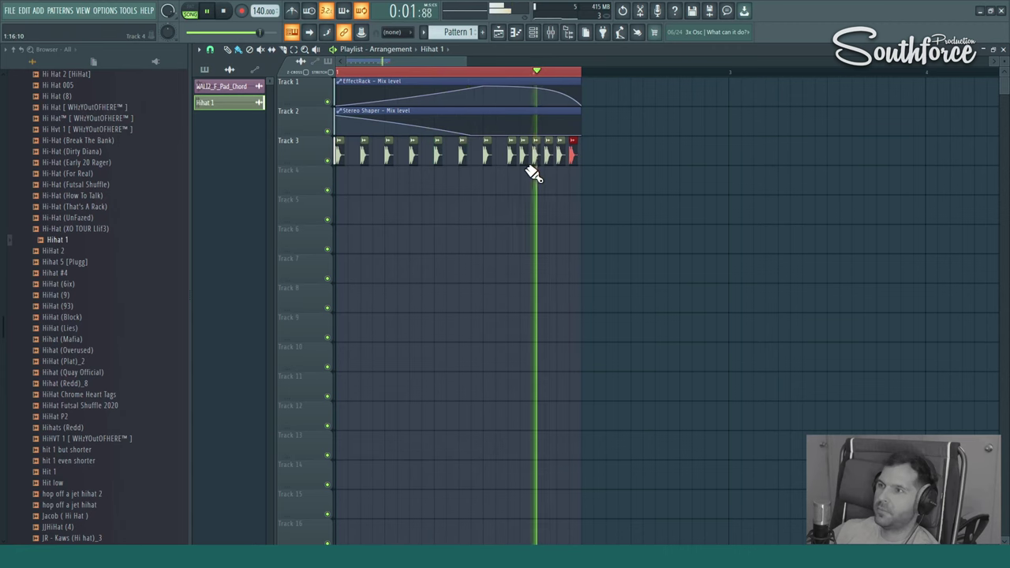
# Copy the FabFilter Pro-Q 3 equalizer with its settings into the mixer slot after Raum and check the copy's low-cut band.
pyautogui.click(550, 31)
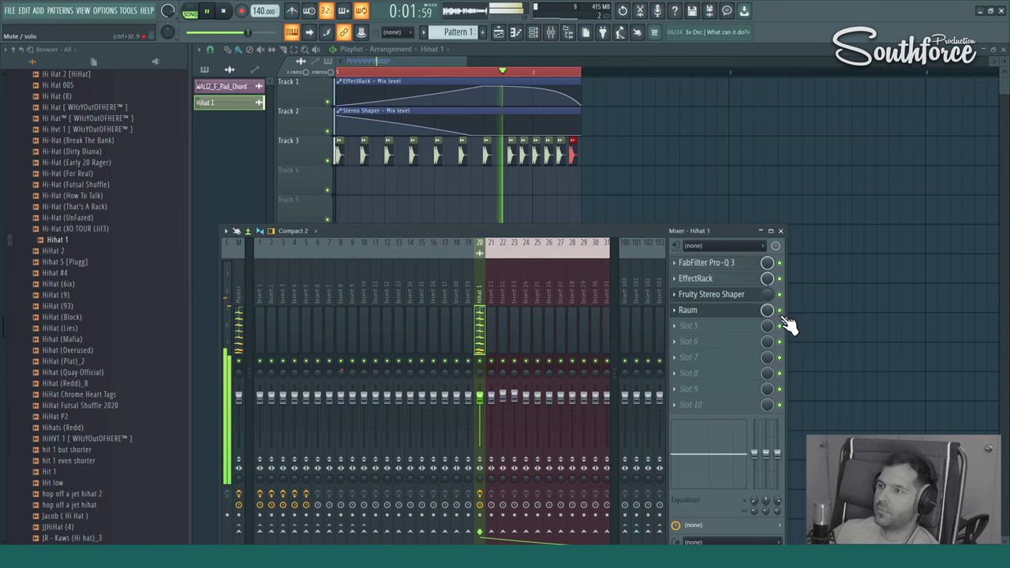
pyautogui.click(698, 317)
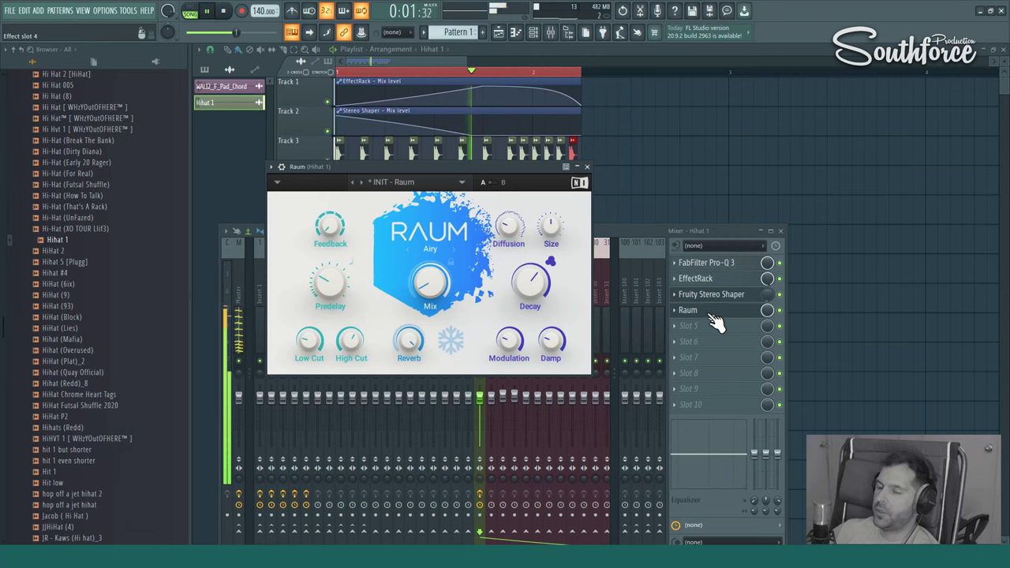
pyautogui.click(676, 263)
pyautogui.moveTo(698, 324); pyautogui.dragTo(691, 318)
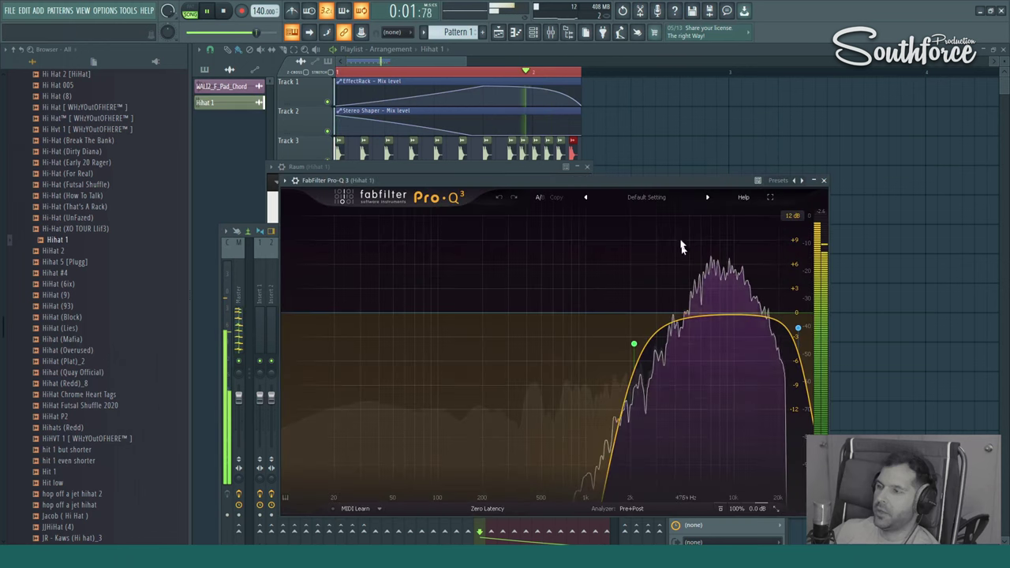
pyautogui.moveTo(643, 180); pyautogui.dragTo(354, 126)
pyautogui.click(350, 290)
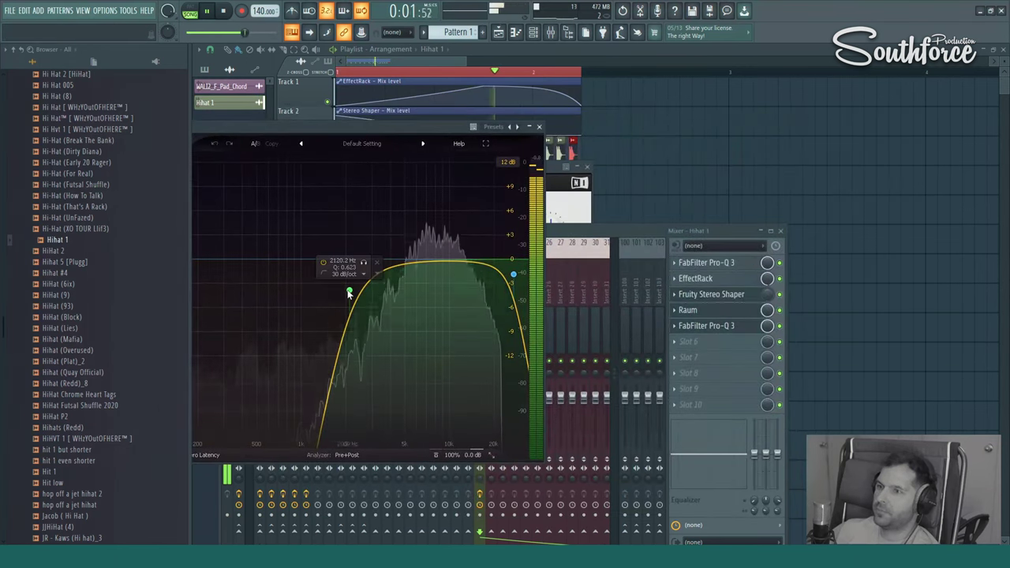
pyautogui.click(702, 47)
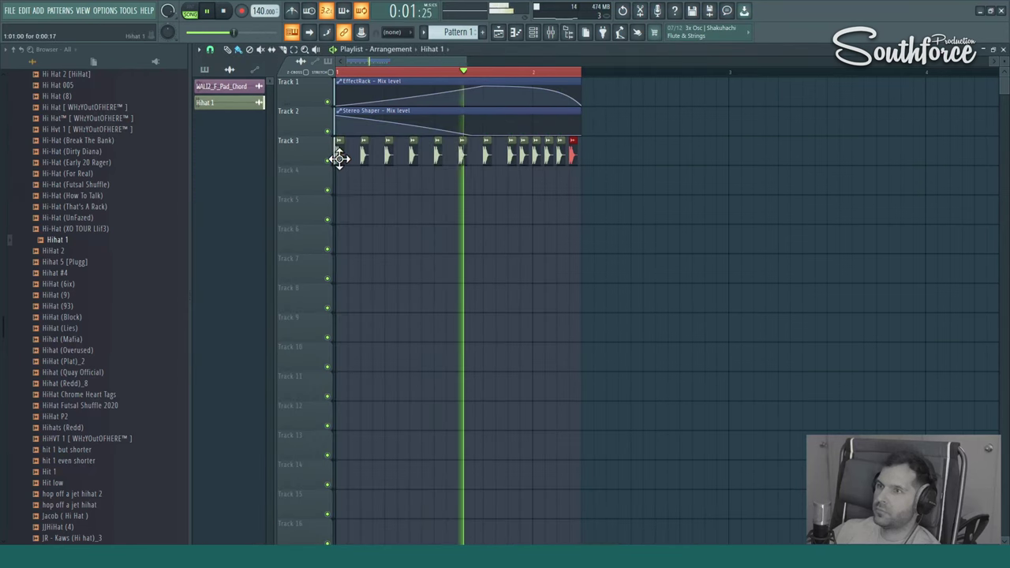
# Stop playback, place a copy of the first Hihat 1 hit on Track 4 and make that clip unique.
pyautogui.click(223, 11)
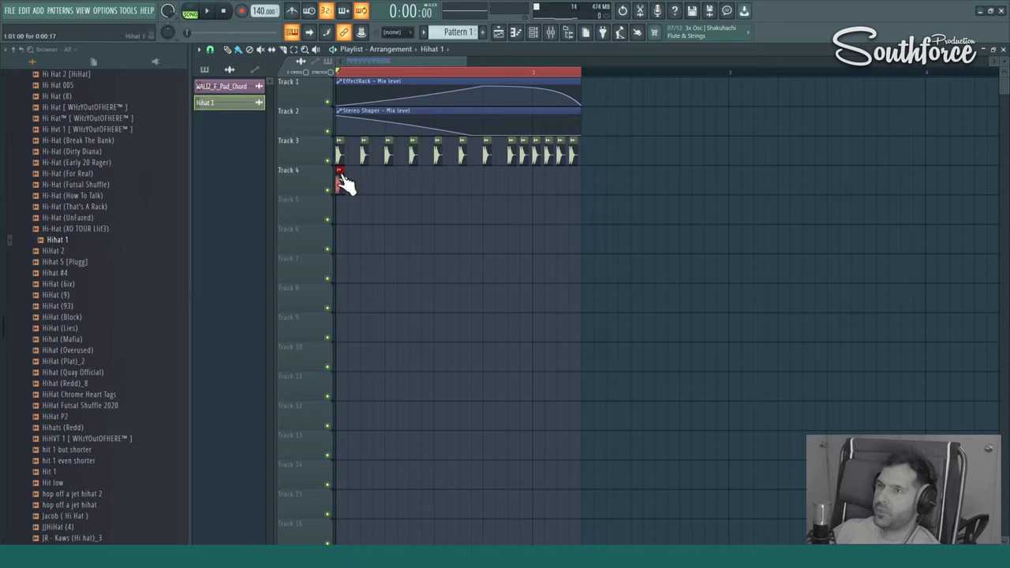
pyautogui.rightClick(342, 179)
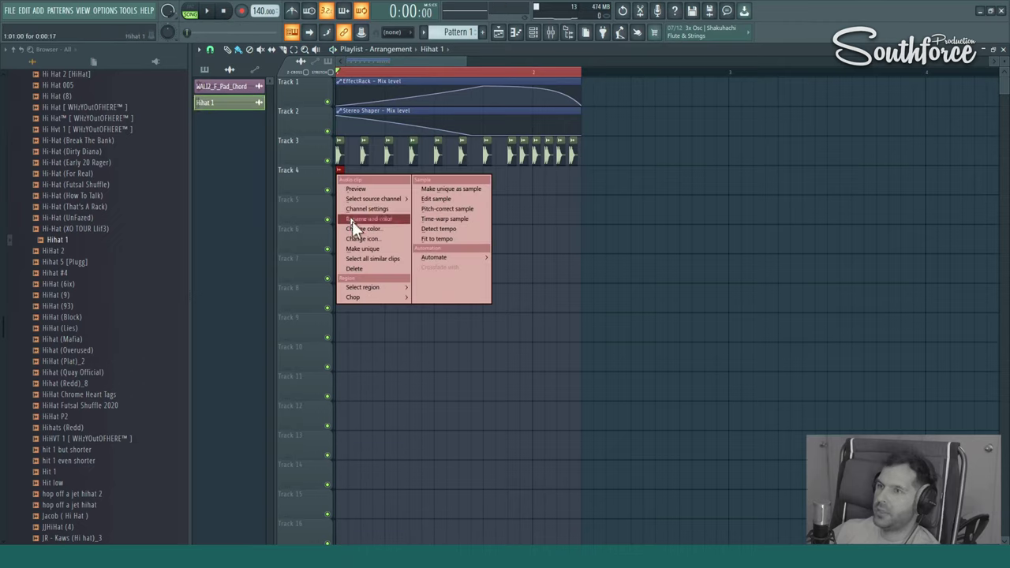
pyautogui.click(377, 250)
# Shift Hihat 1 #2's pitch with the stretch mode on Auto, and repeat its hit along Track 4 to match Track 3's rhythm.
pyautogui.doubleClick(338, 180)
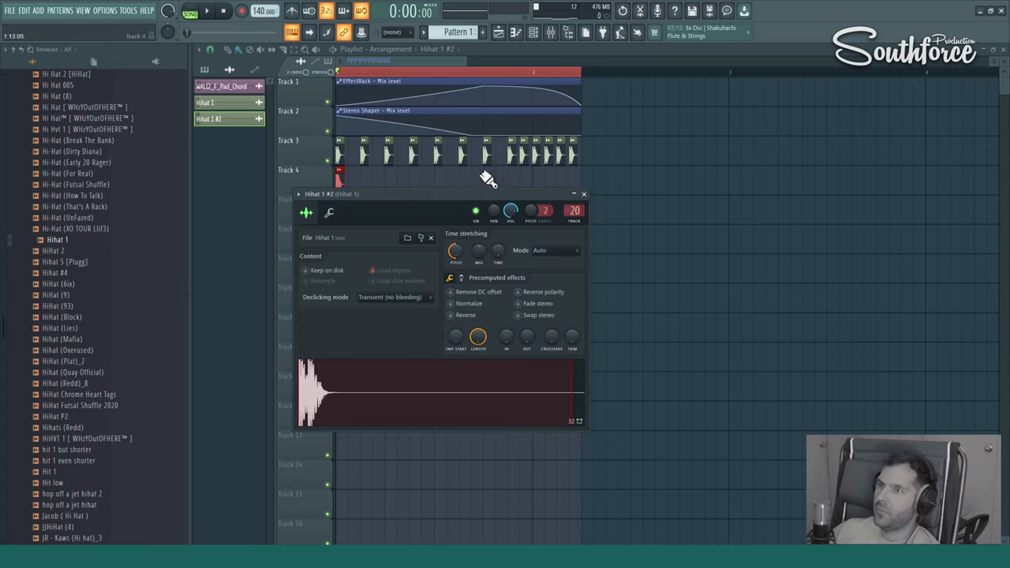
pyautogui.press('Escape')
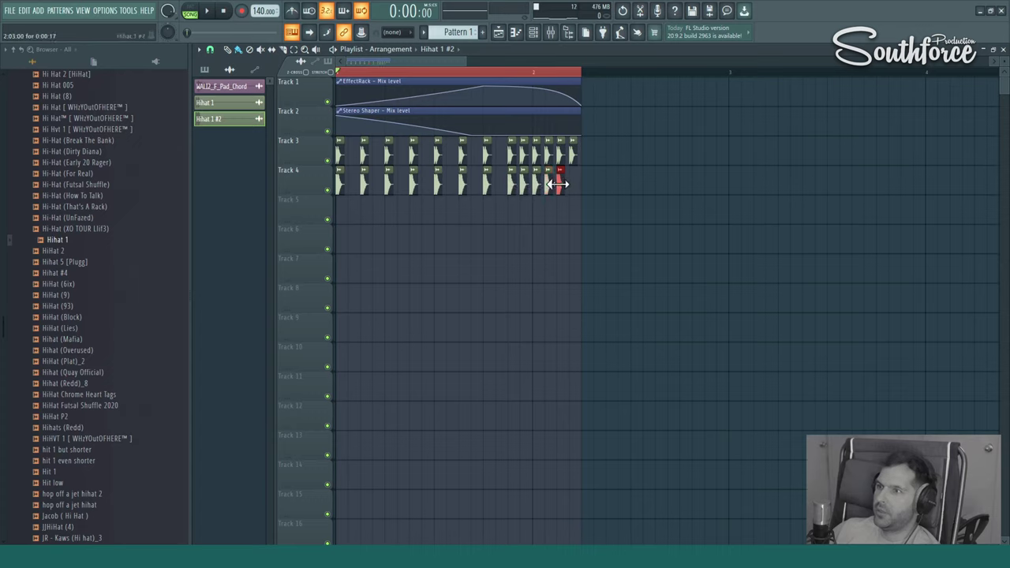
# Compare the sampler settings of Hihat 1 #2 with those of the original Hihat 1, and close the open windows.
pyautogui.doubleClick(562, 183)
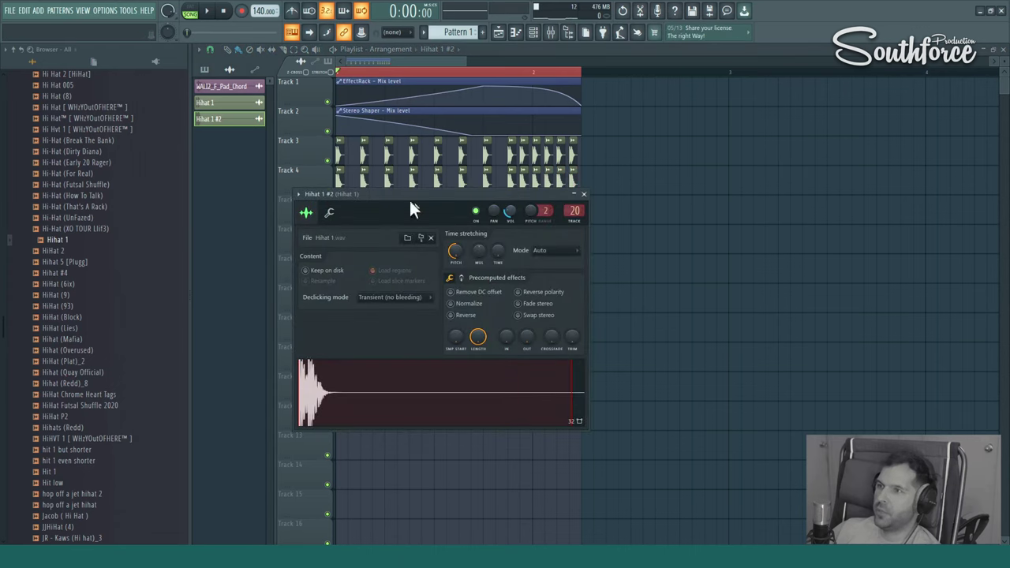
pyautogui.doubleClick(414, 154)
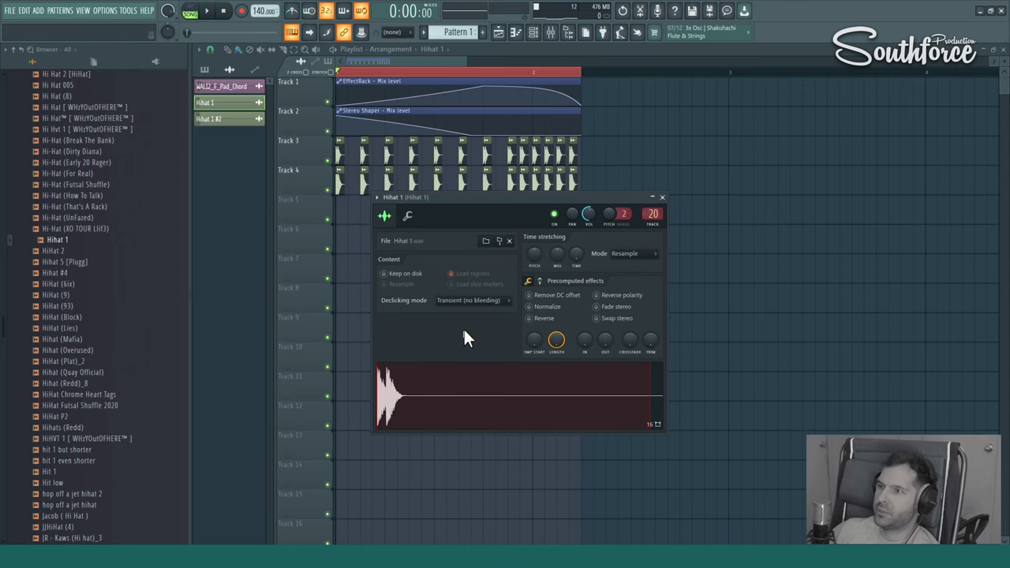
pyautogui.press('F9')
pyautogui.press('F12')
# Play the loop and set Hihat 1 #2's channel volume to 10%, trying it fully silent first for comparison.
pyautogui.click(209, 13)
pyautogui.doubleClick(361, 175)
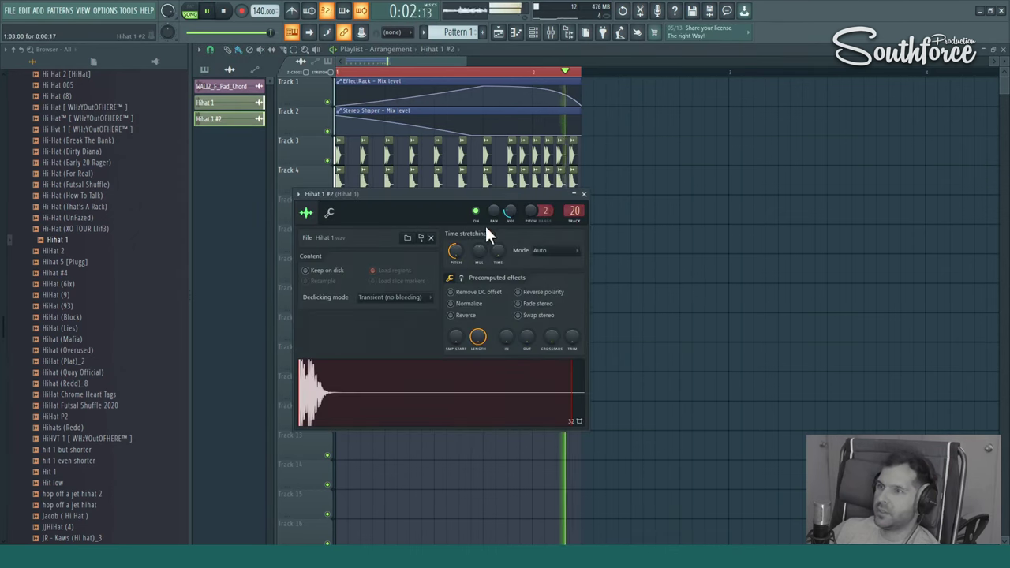
pyautogui.moveTo(509, 211); pyautogui.dragTo(509, 261)
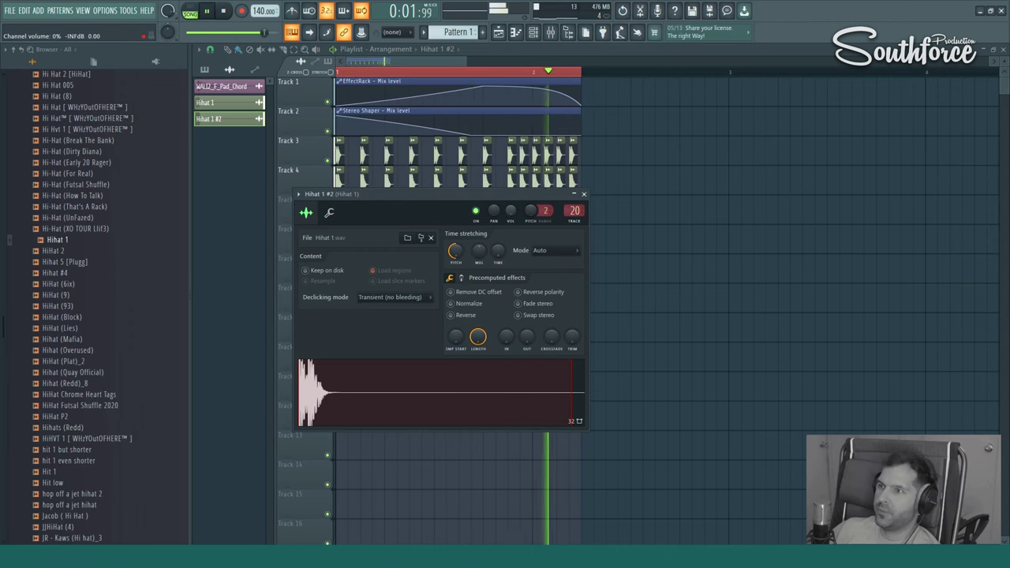
pyautogui.moveTo(509, 209); pyautogui.dragTo(775, 249)
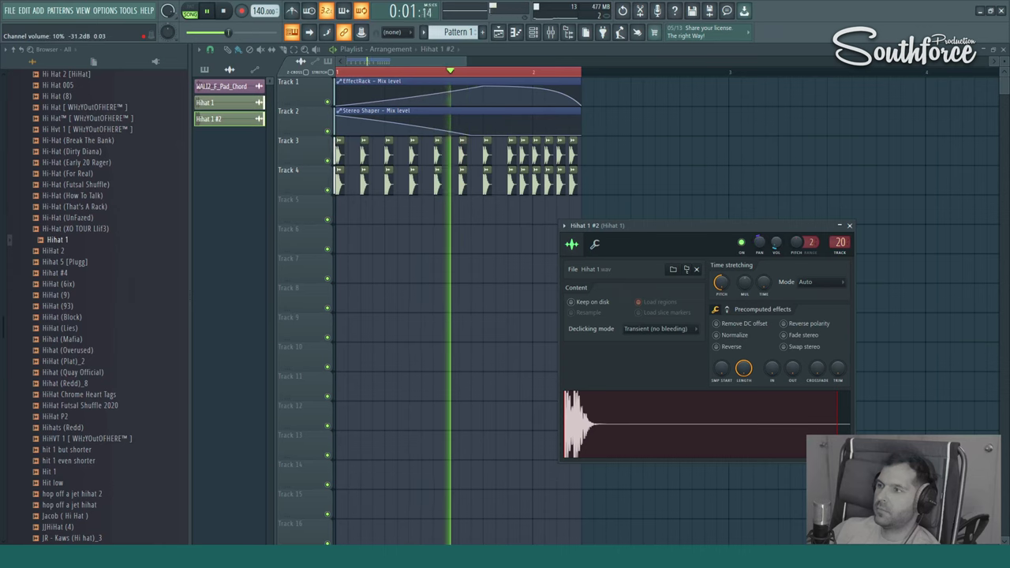
pyautogui.doubleClick(551, 183)
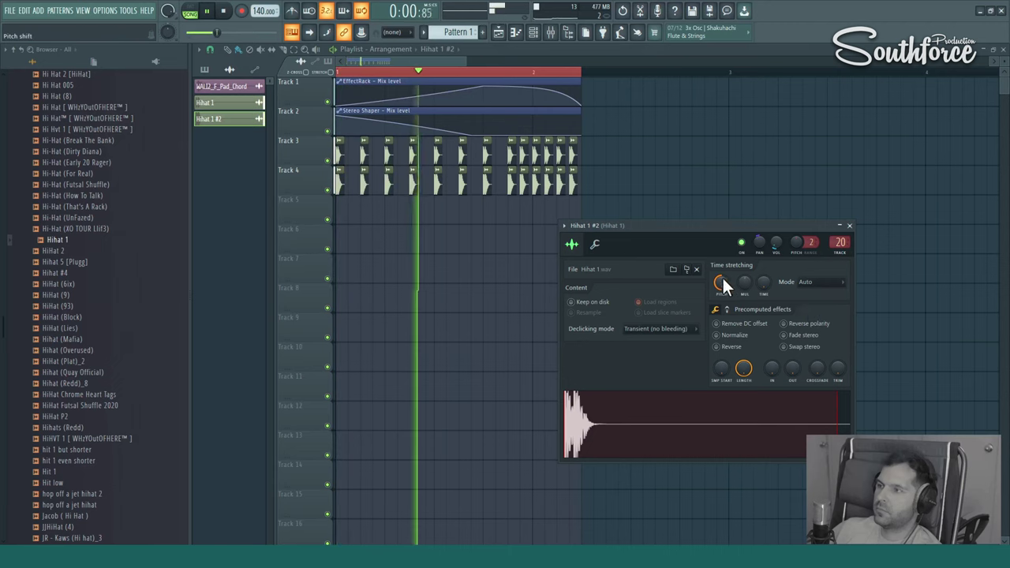